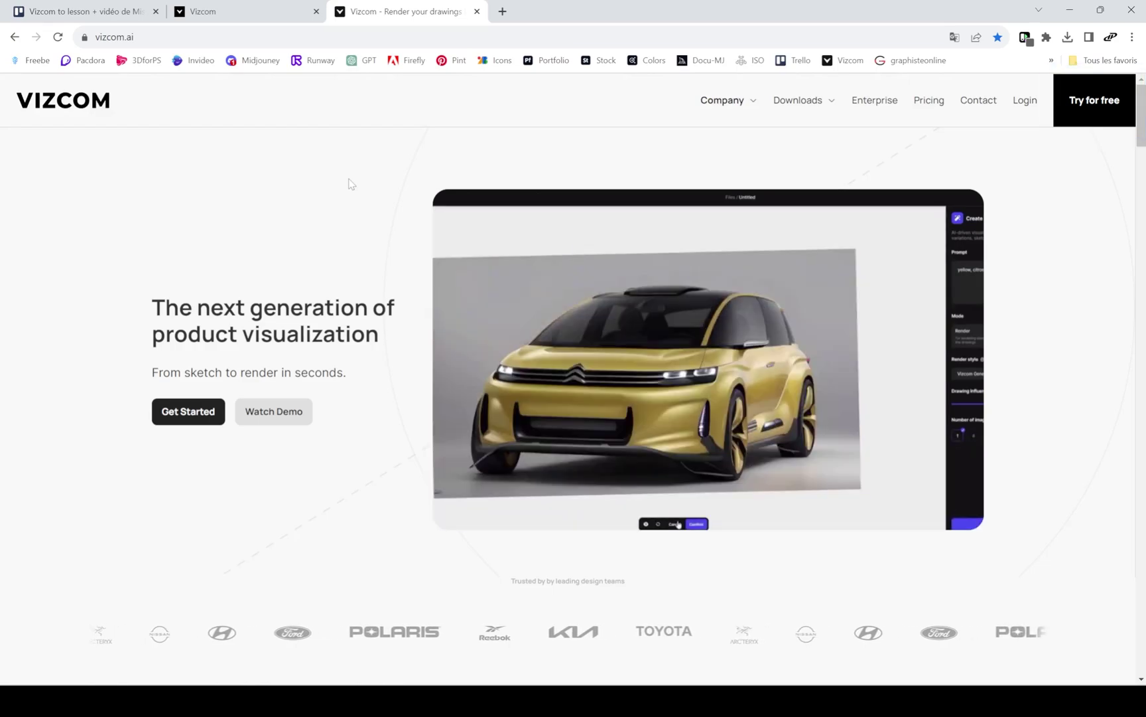
On the drawing tab, hide the motorcycle render, pencil motorcycle sketch and Layer 5 layers.
left_click(202, 3)
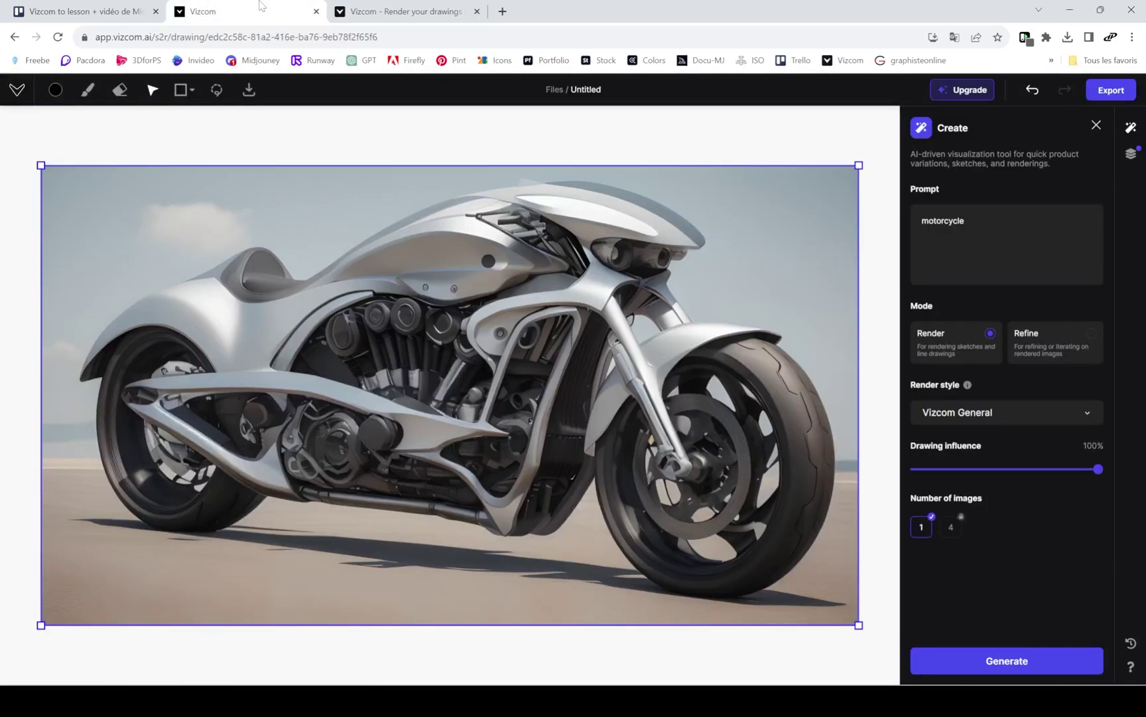
left_click(1131, 153)
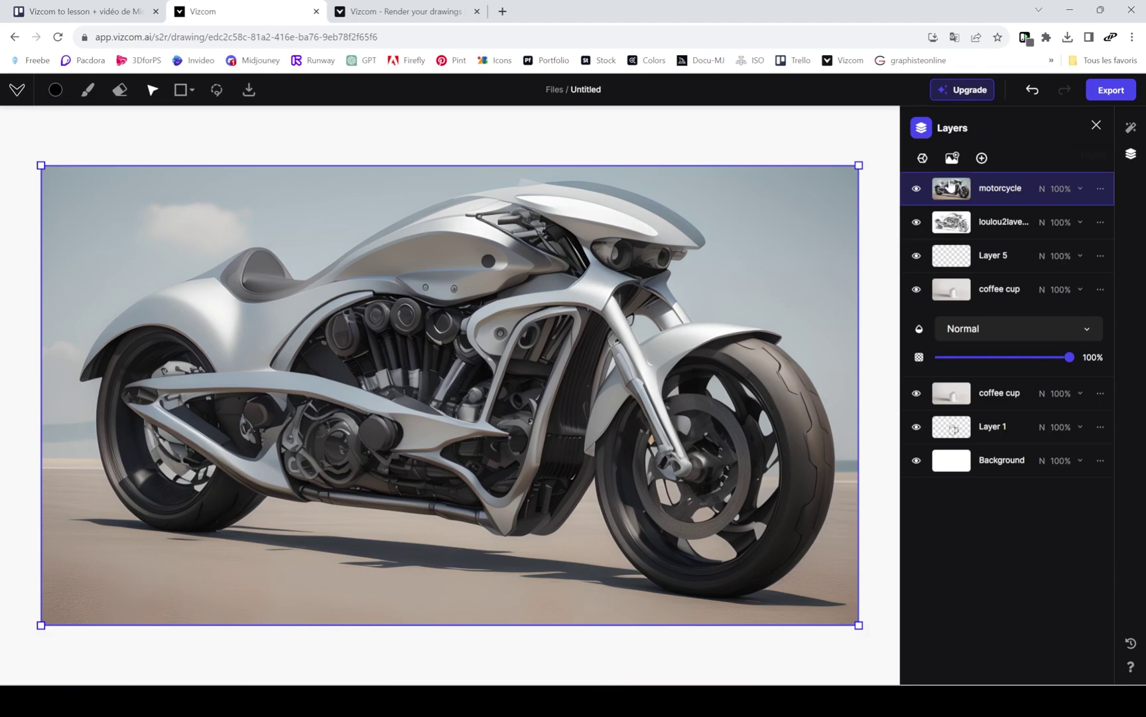
left_click(917, 190)
left_click(909, 225)
left_click(916, 222)
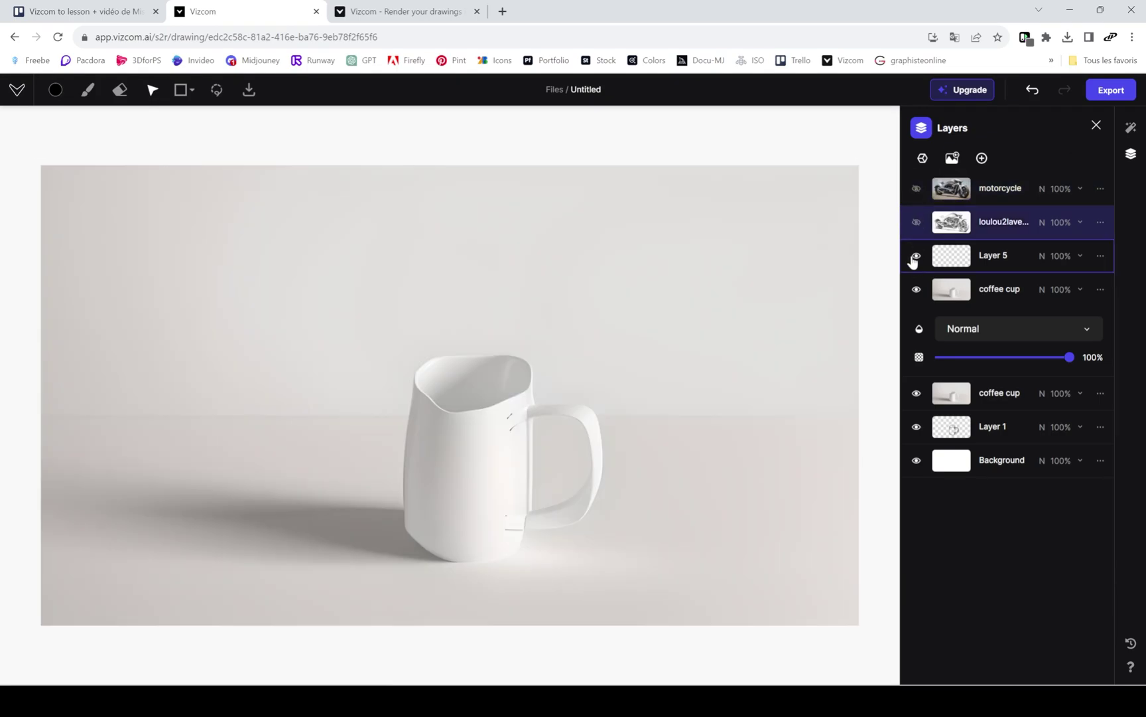
Hide both coffee cup layers to compare the mug render with its line sketch.
left_click(917, 256)
left_click(916, 290)
left_click(916, 392)
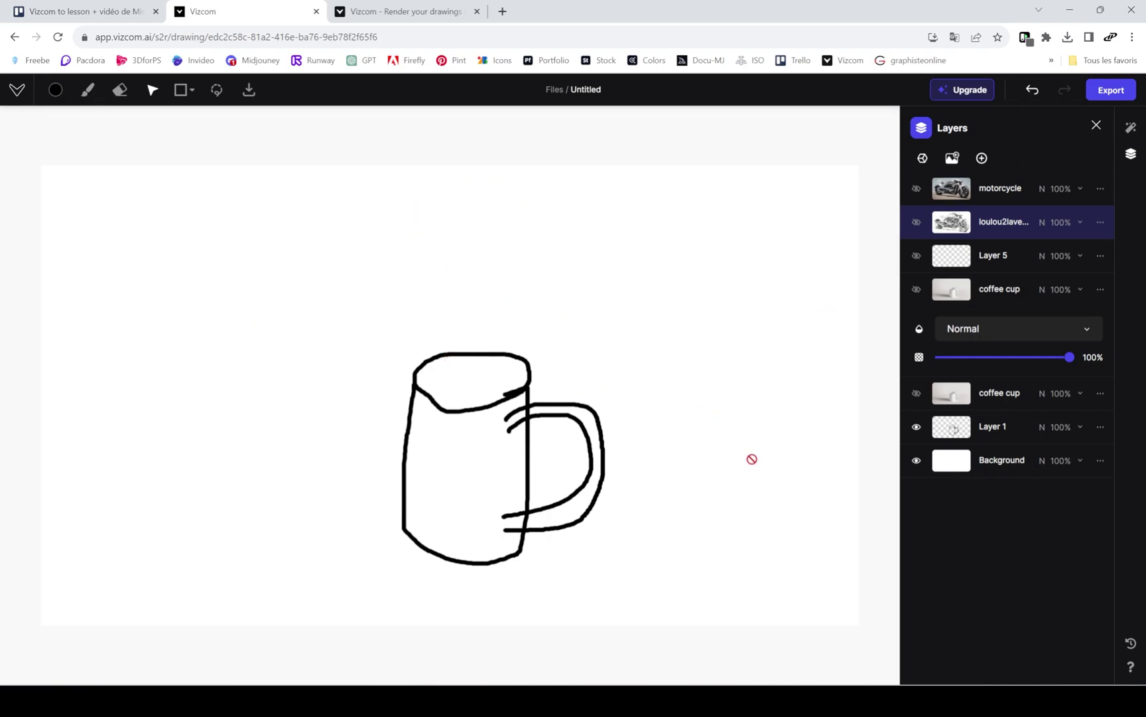
Show the lower coffee cup render and pencil motorcycle sketch again, then open a new browser tab.
left_click(915, 394)
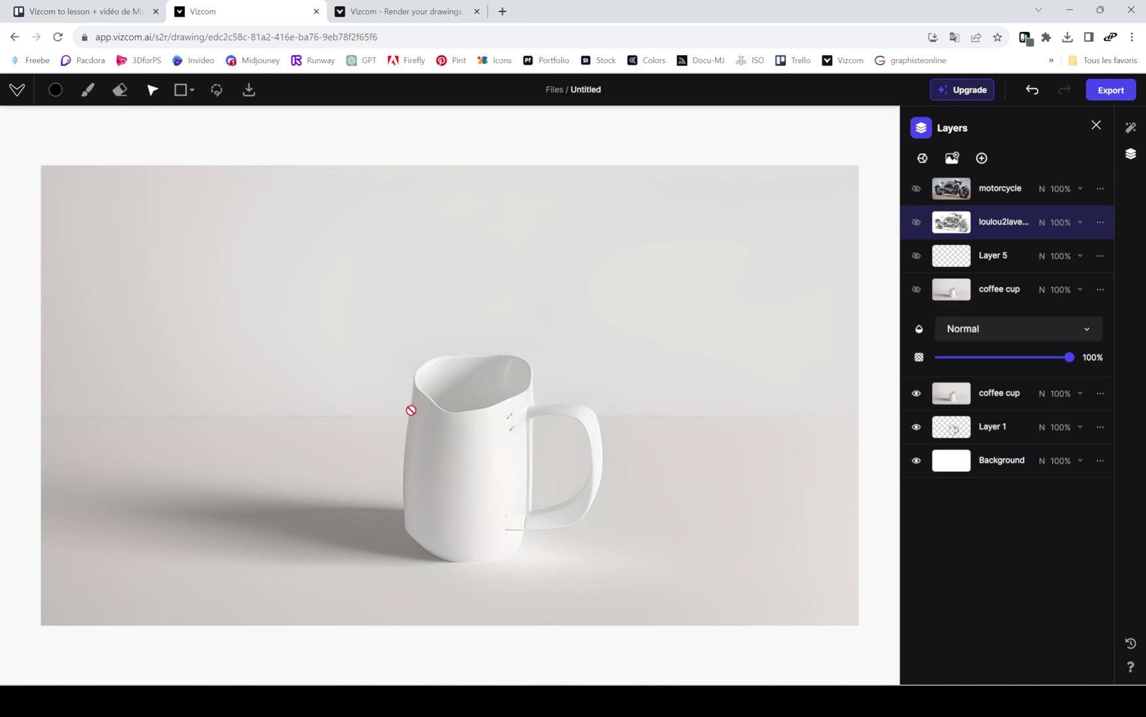
left_click(915, 223)
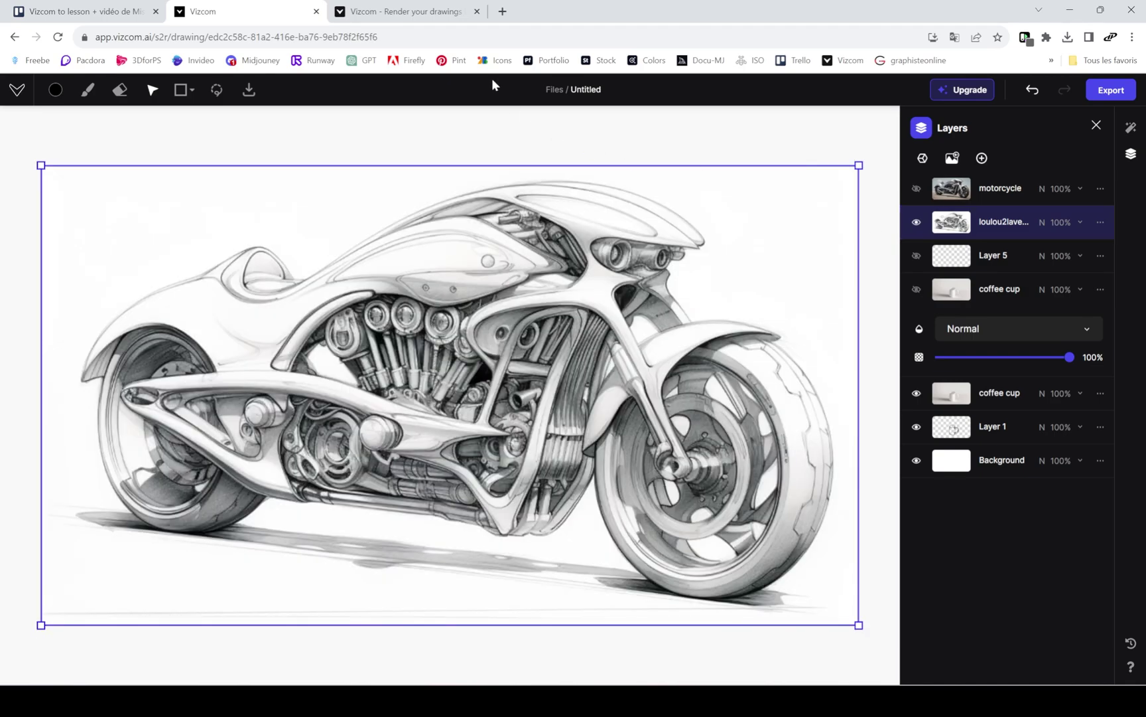
left_click(503, 11)
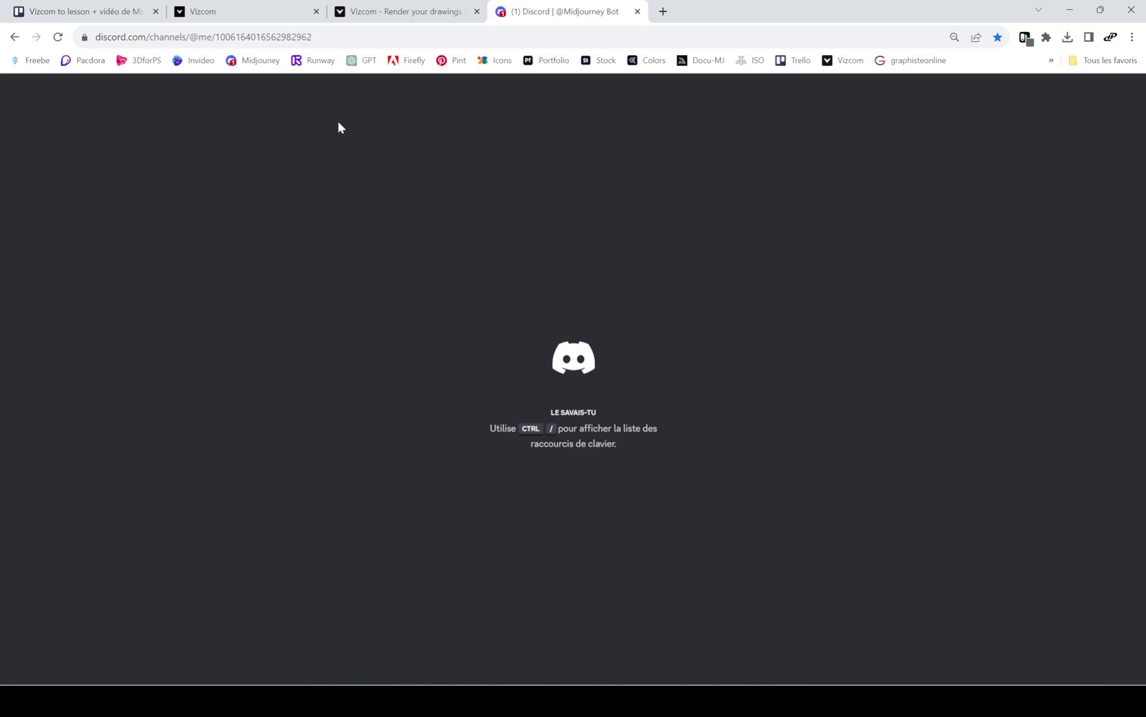
Scroll the Midjourney Bot chat to the motorcycle grid and upscaled Image #3, then return to Vizcom.
scroll(569, 350, "up", 5)
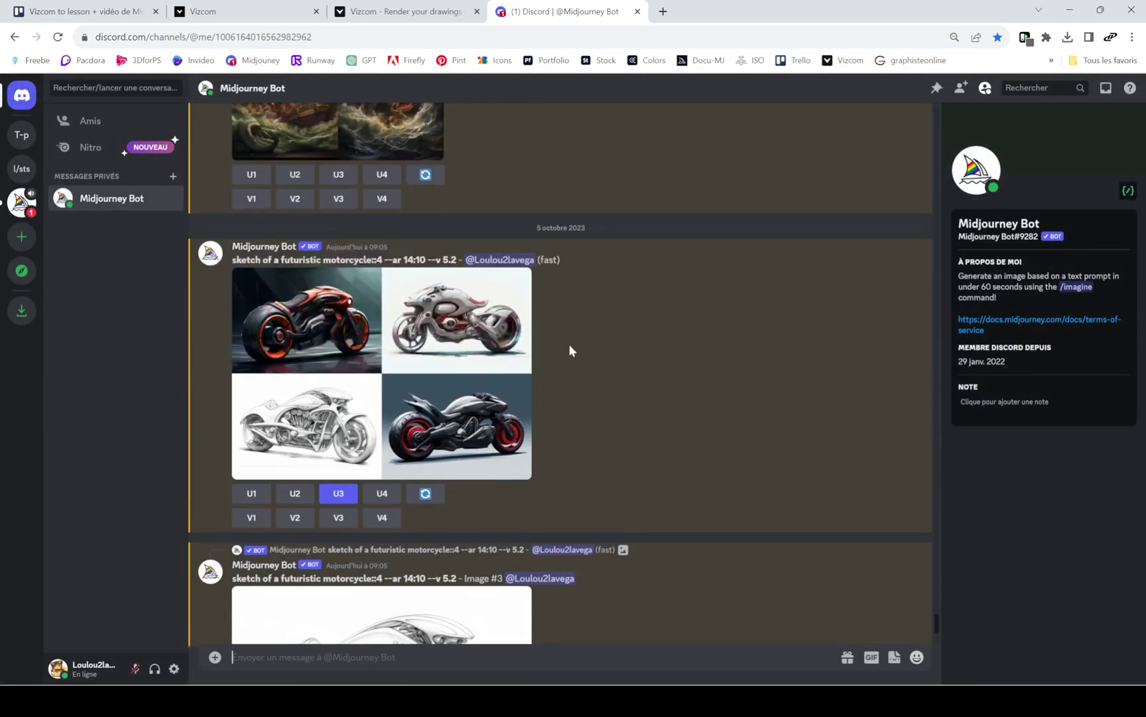
scroll(569, 344, "up", 3)
scroll(409, 430, "down", 4)
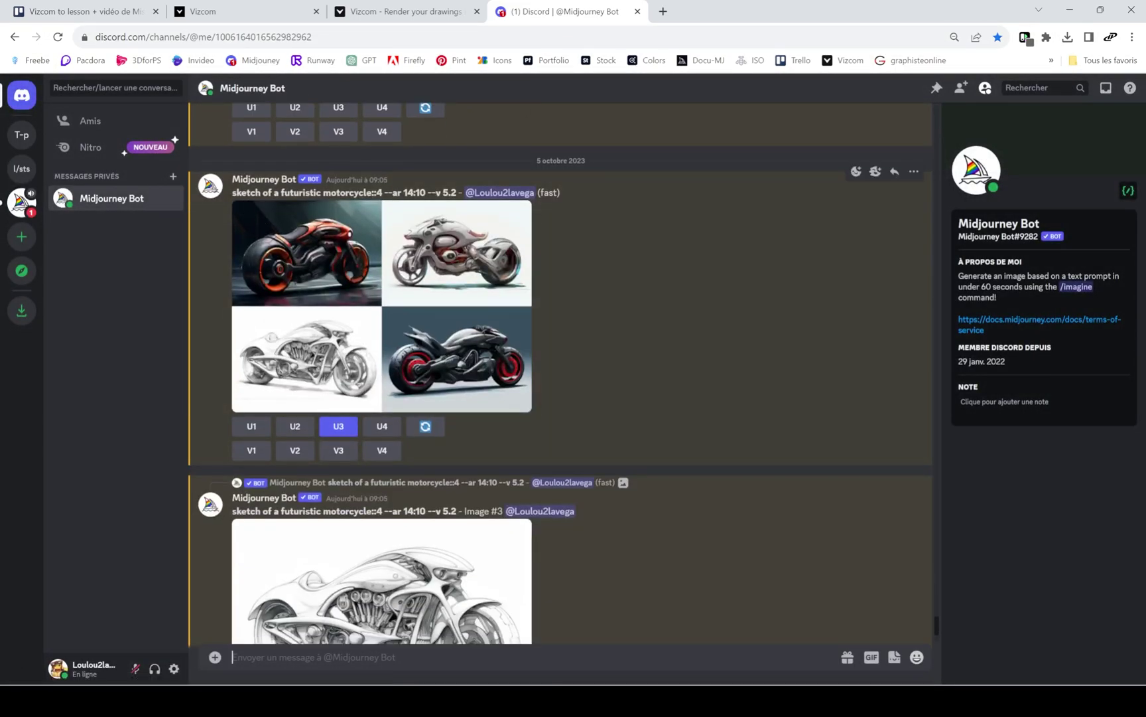
scroll(539, 335, "down", 3)
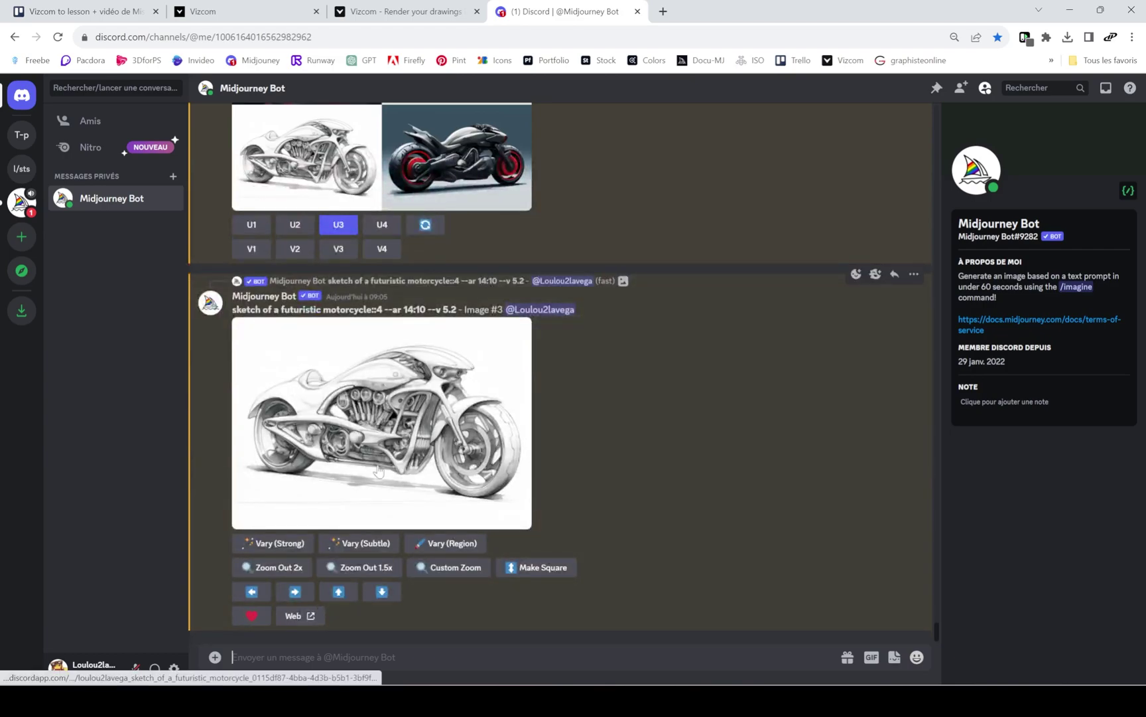
left_click(415, 11)
Close the extra vizcom.ai tab and make the motorcycle render layer visible again.
key("ctrl+shift+Tab")
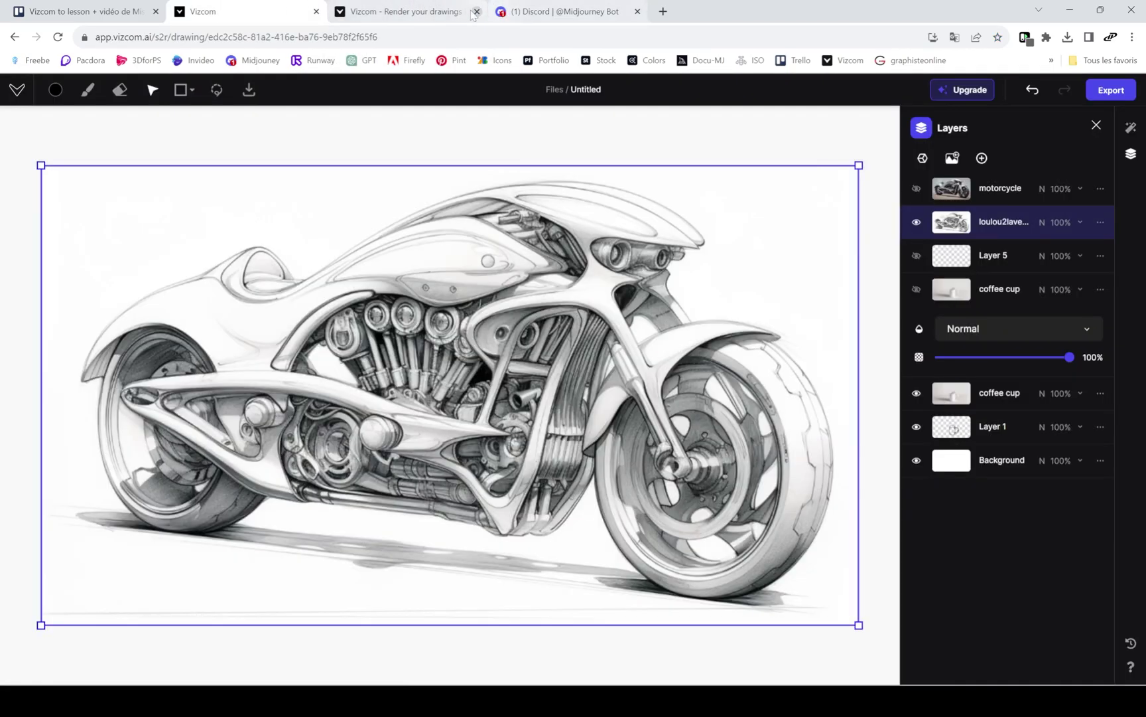
left_click(477, 12)
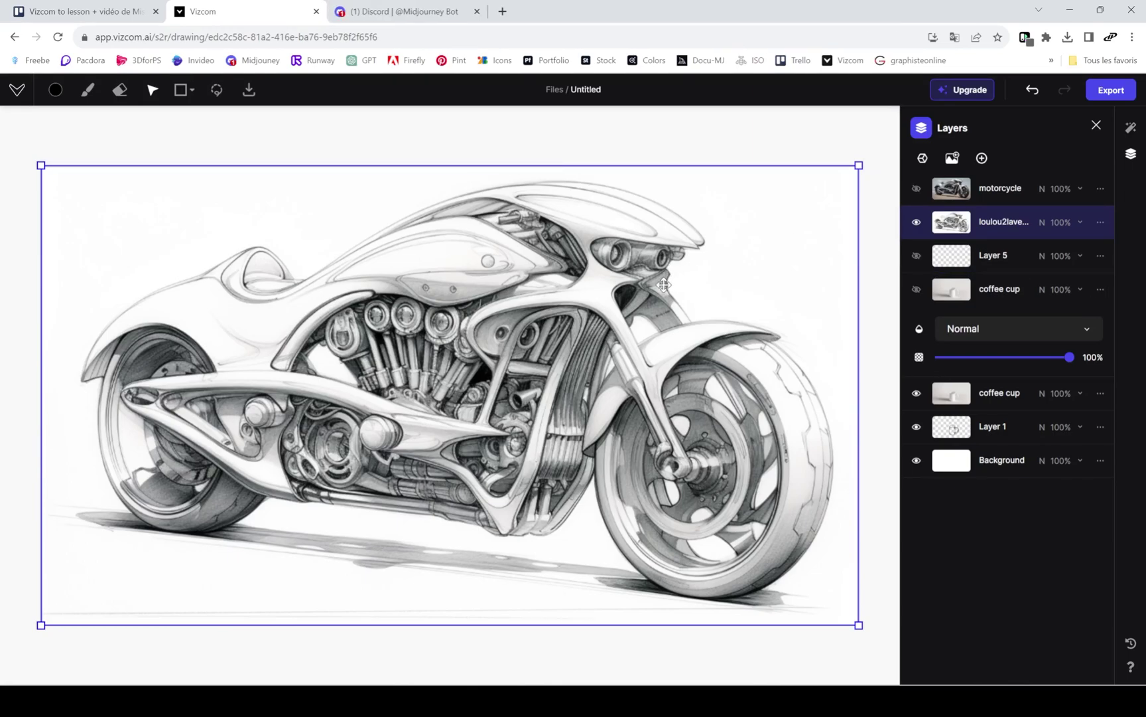
right_click(964, 194)
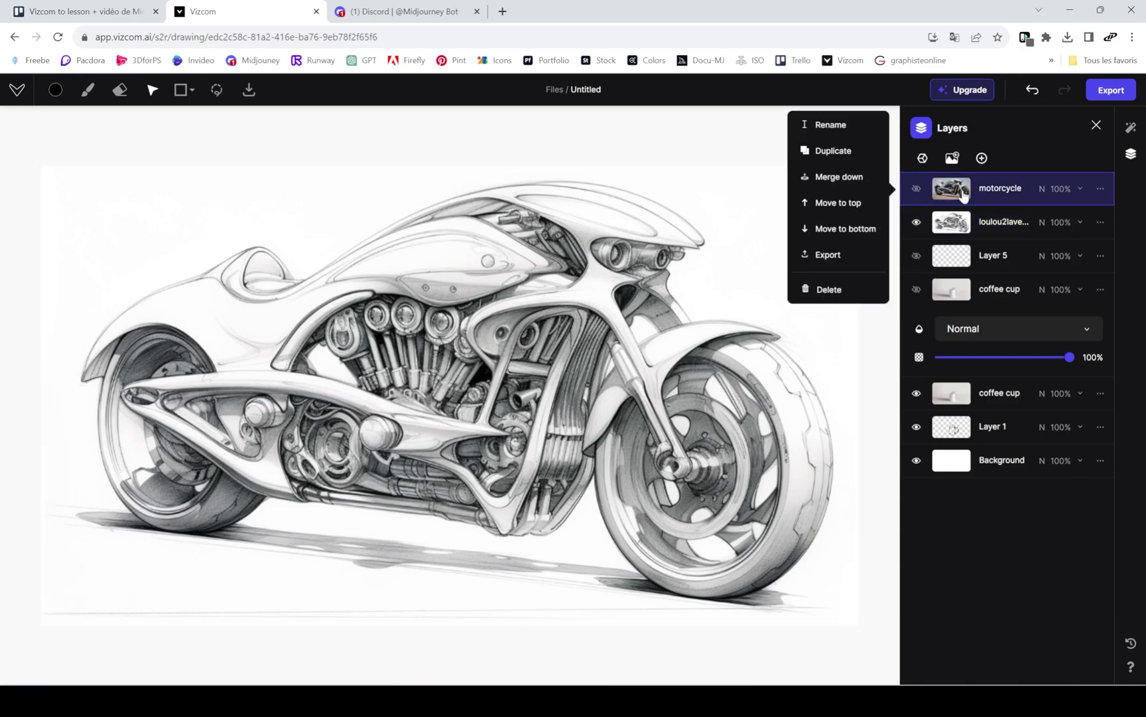
left_click(1016, 191)
left_click(917, 190)
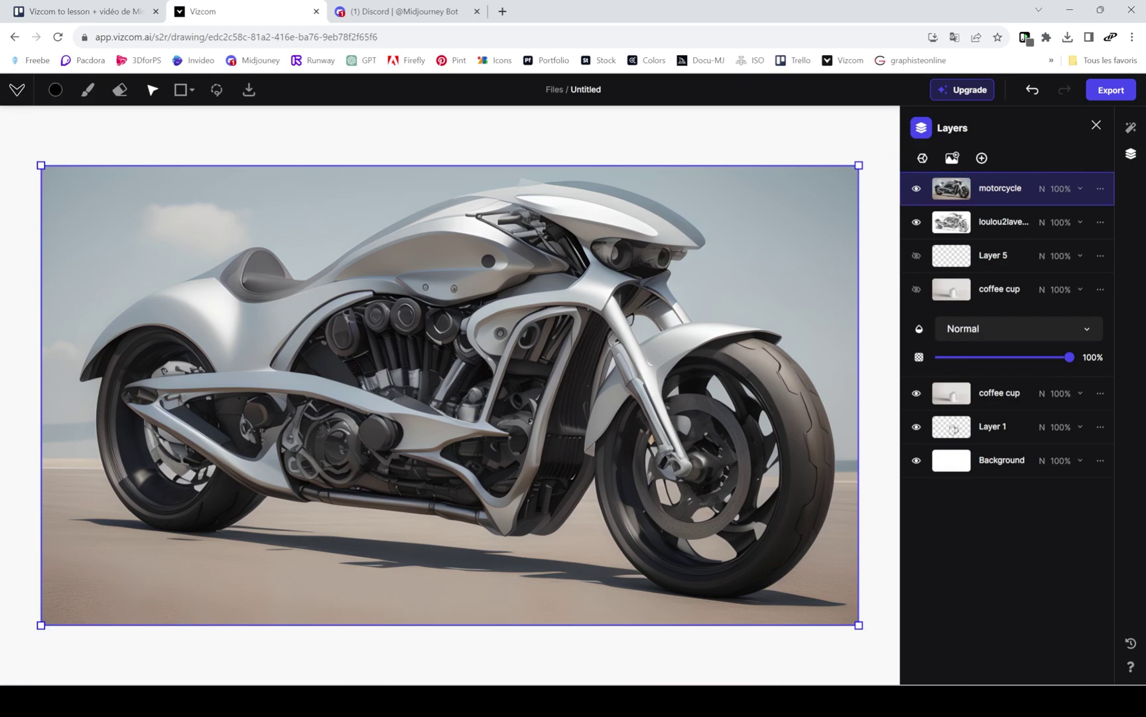
Move the motorcycle layer below the pencil sketch and the coffee cup layer to the top, visible.
left_click_drag(1021, 190, 1022, 231)
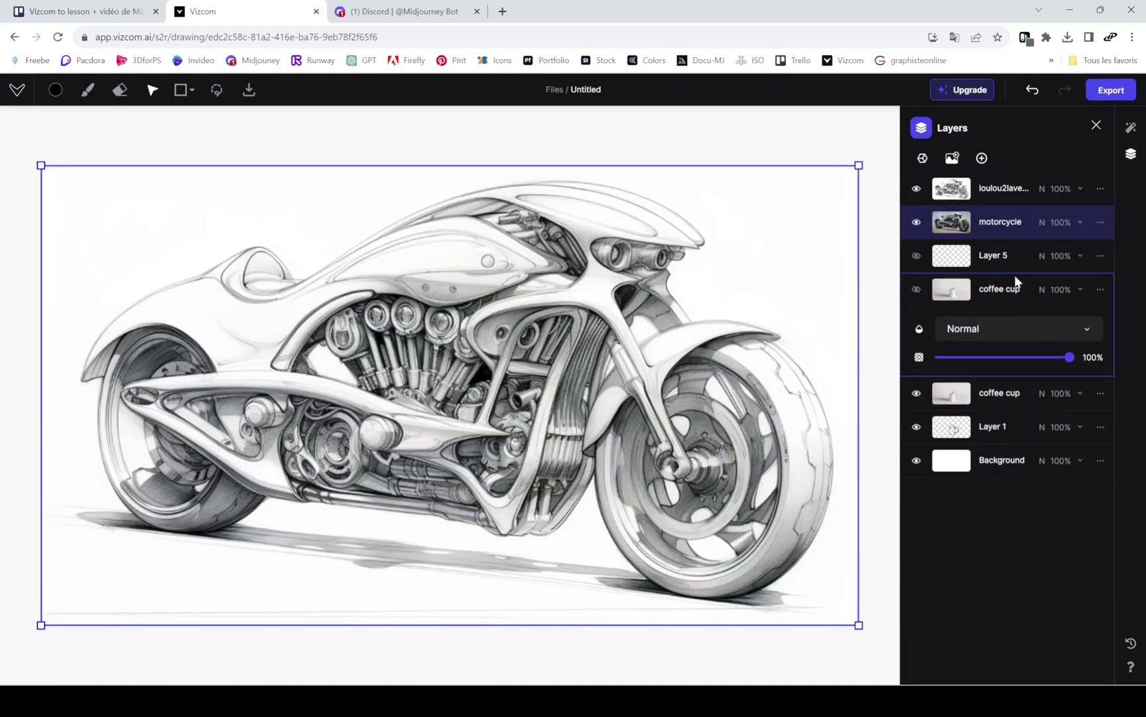
left_click_drag(1016, 281, 1010, 174)
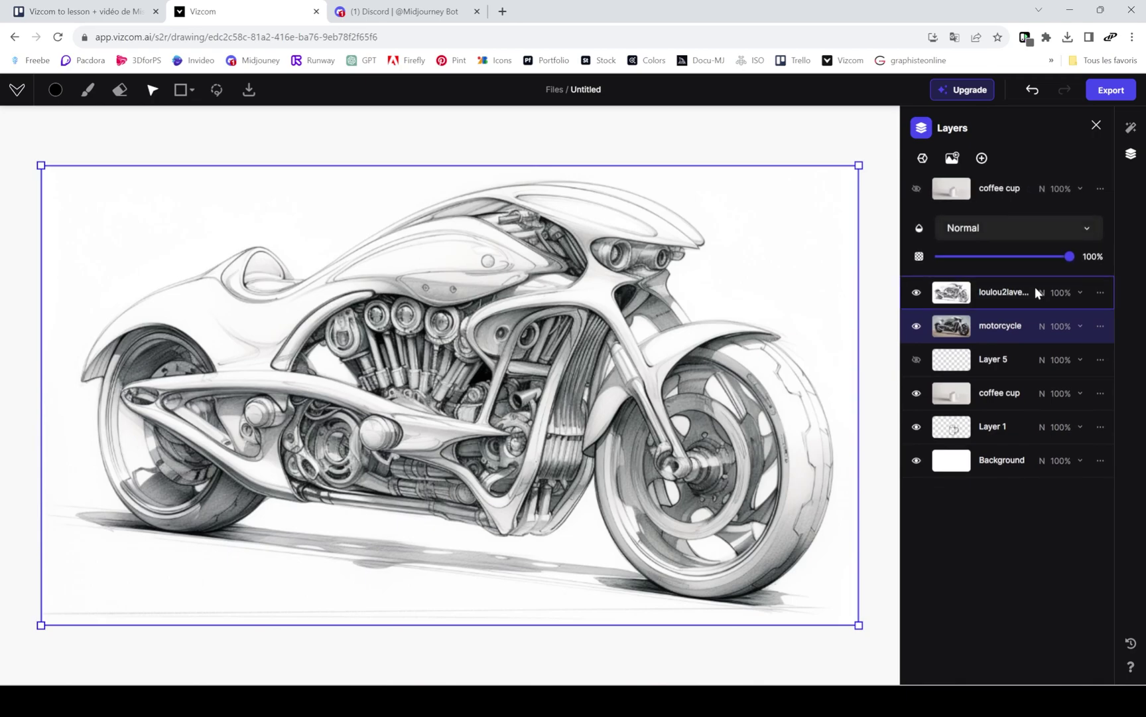
left_click(926, 198)
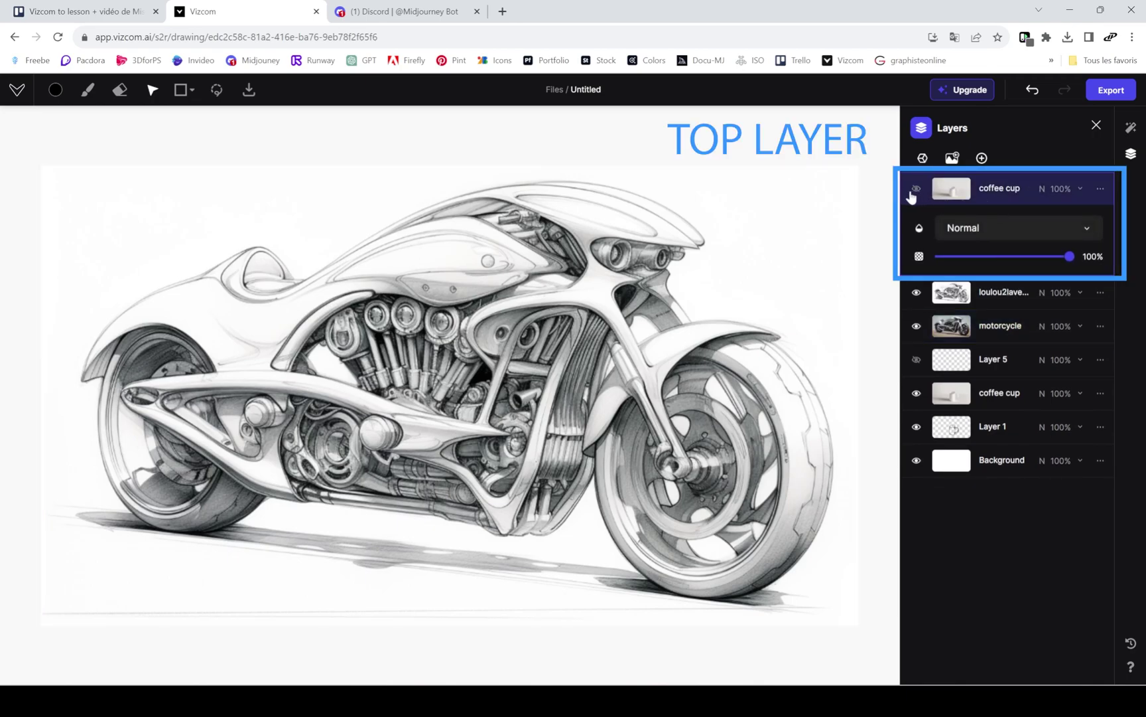
left_click(915, 190)
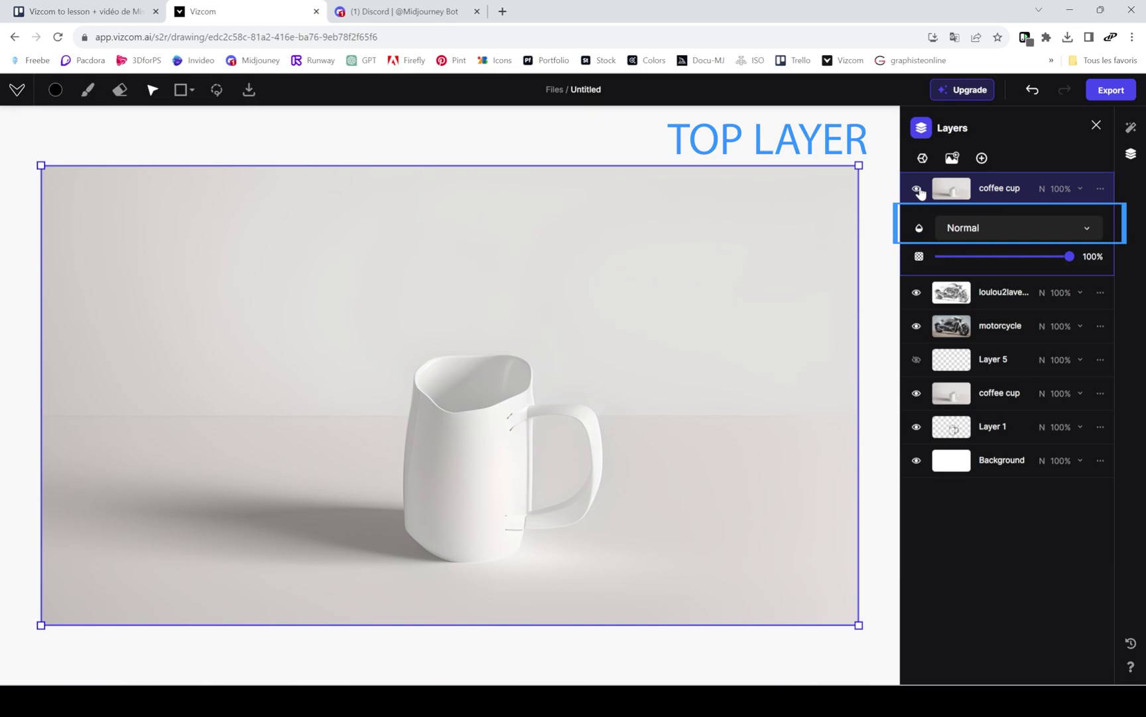
Set the coffee cup layer's opacity to 35%, try Multiply blending, then return it to Normal.
mouse_move(1068, 256)
left_mouse_down()
mouse_move(974, 259)
mouse_move(994, 271)
mouse_move(1140, 265)
left_mouse_up()
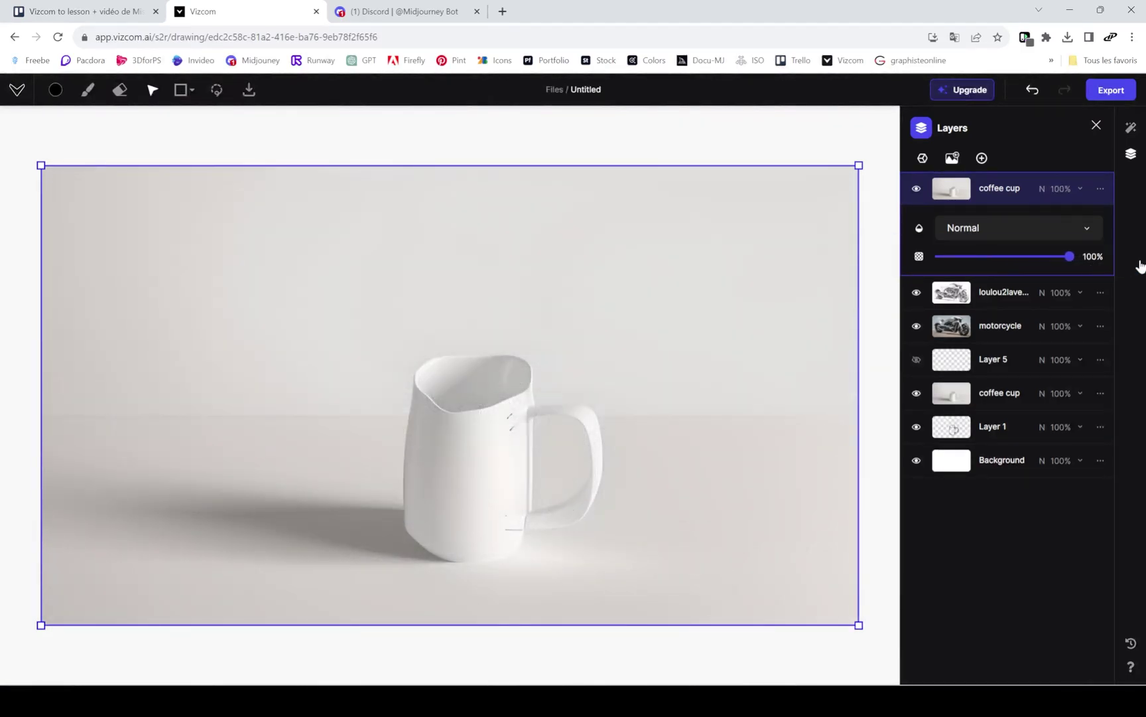
left_click(1053, 230)
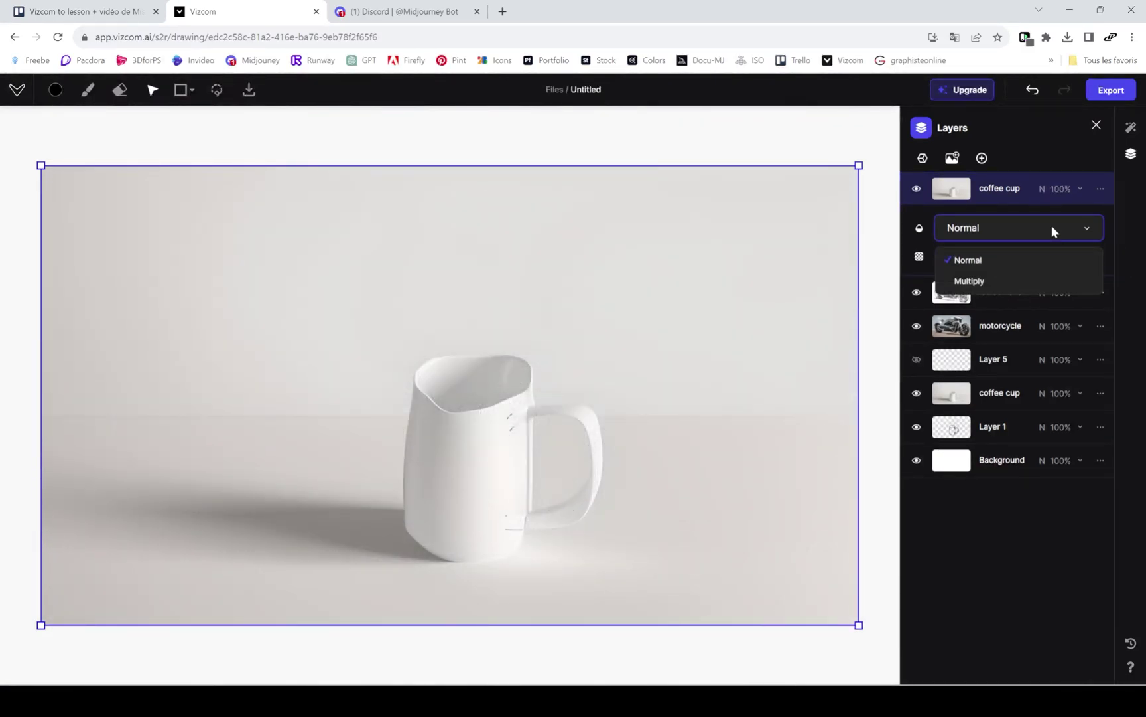
left_click(1007, 283)
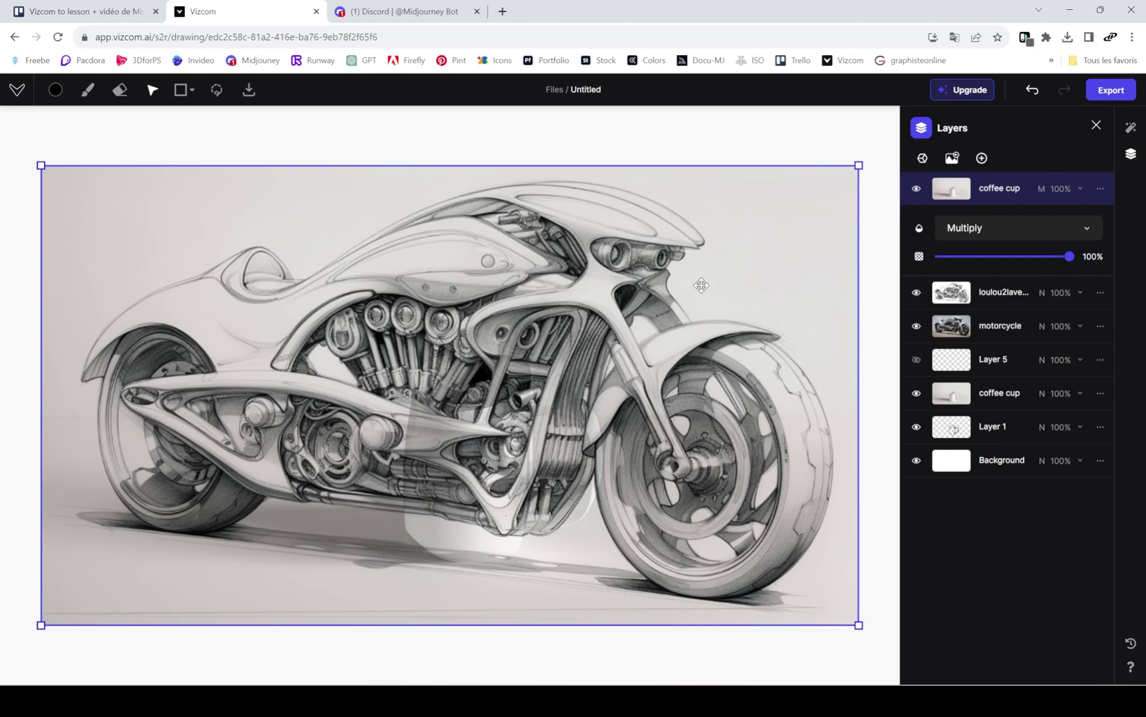
left_click(1018, 228)
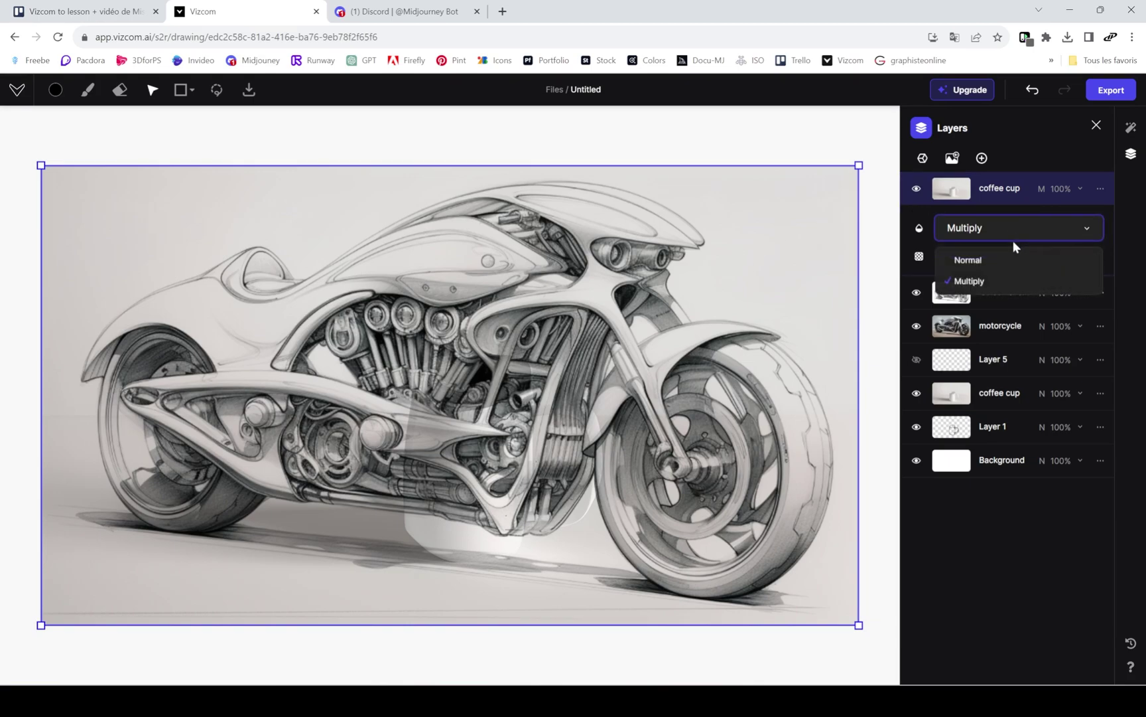
left_click(1004, 265)
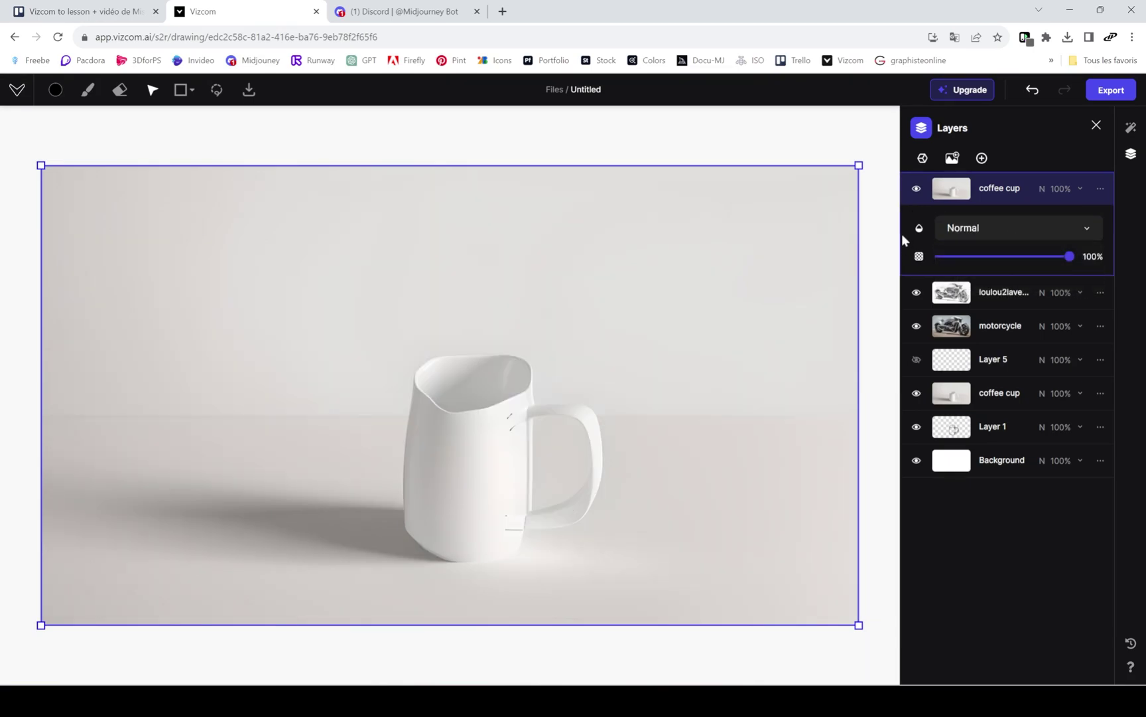
Import the motorcycle sketch as a new layer and enlarge it to fill the canvas.
left_click(953, 158)
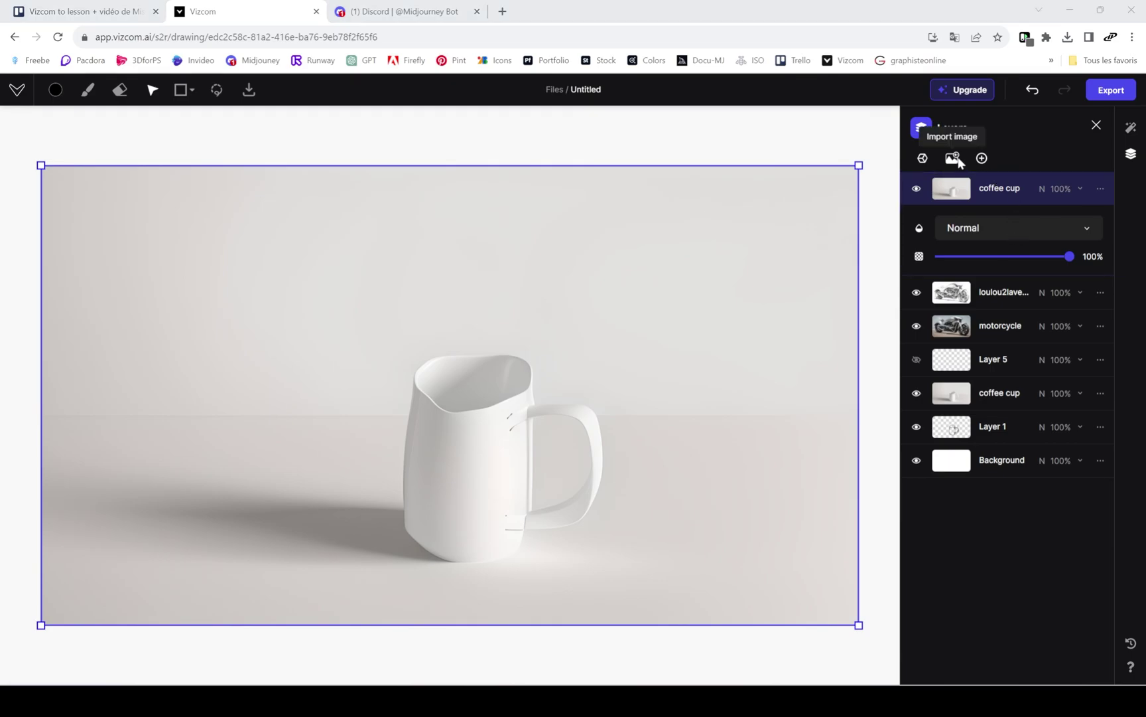
double_click(308, 266)
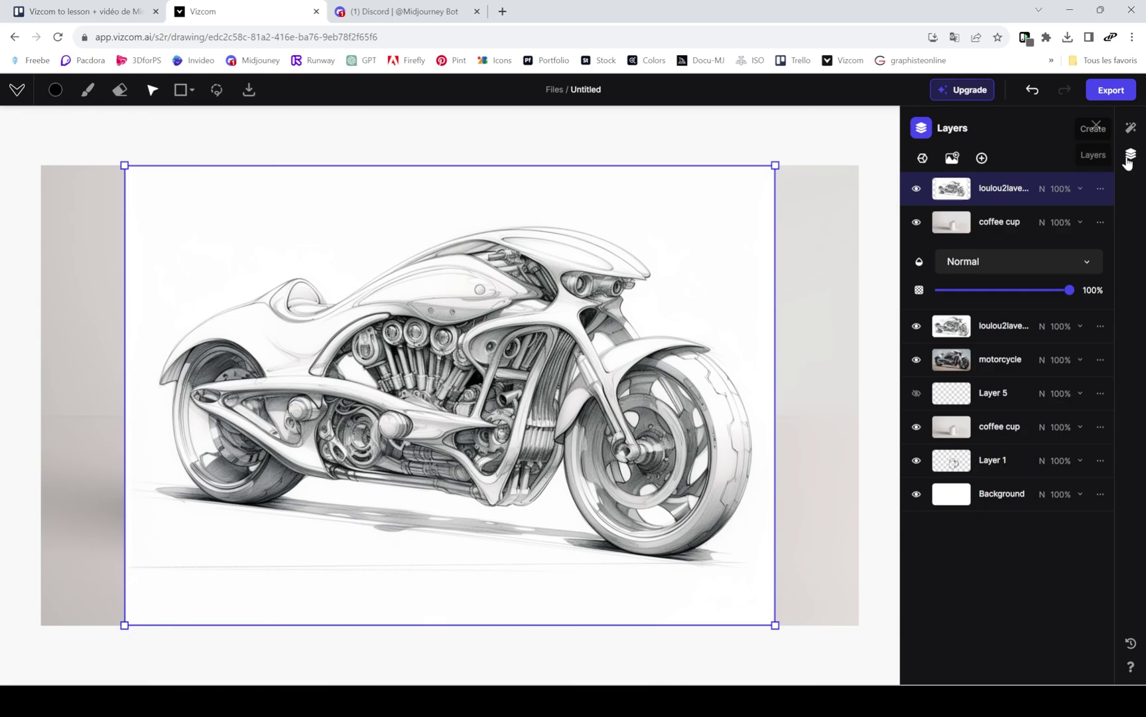
left_click(1131, 126)
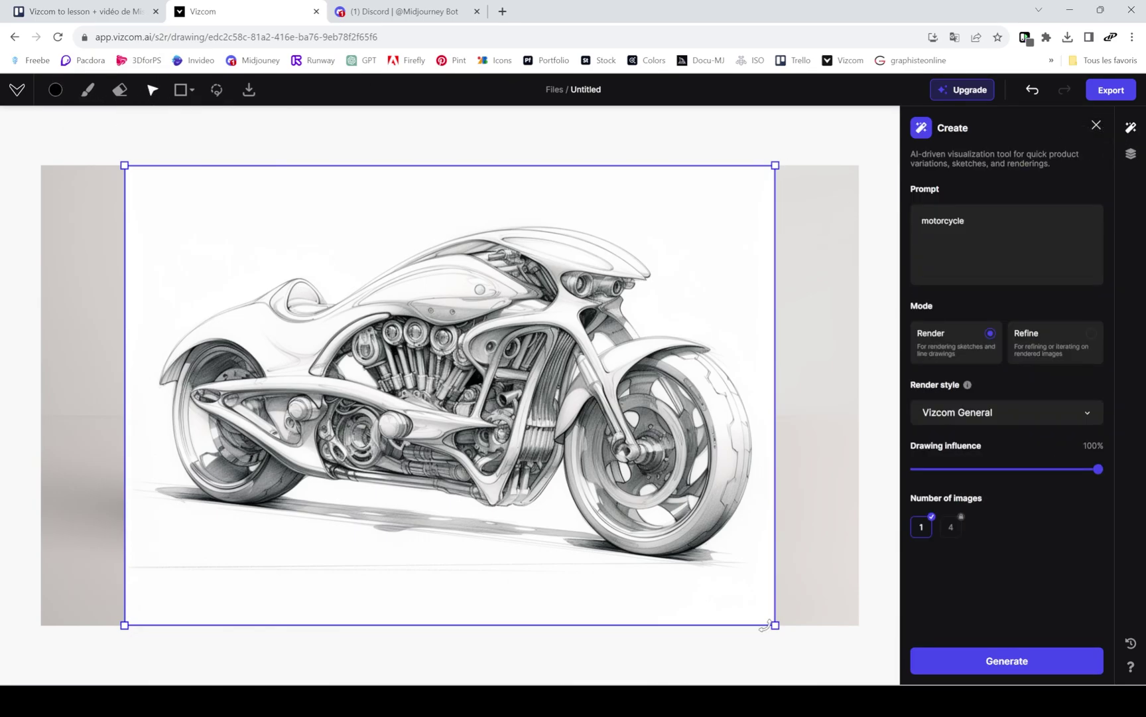
left_click_drag(775, 625, 891, 662)
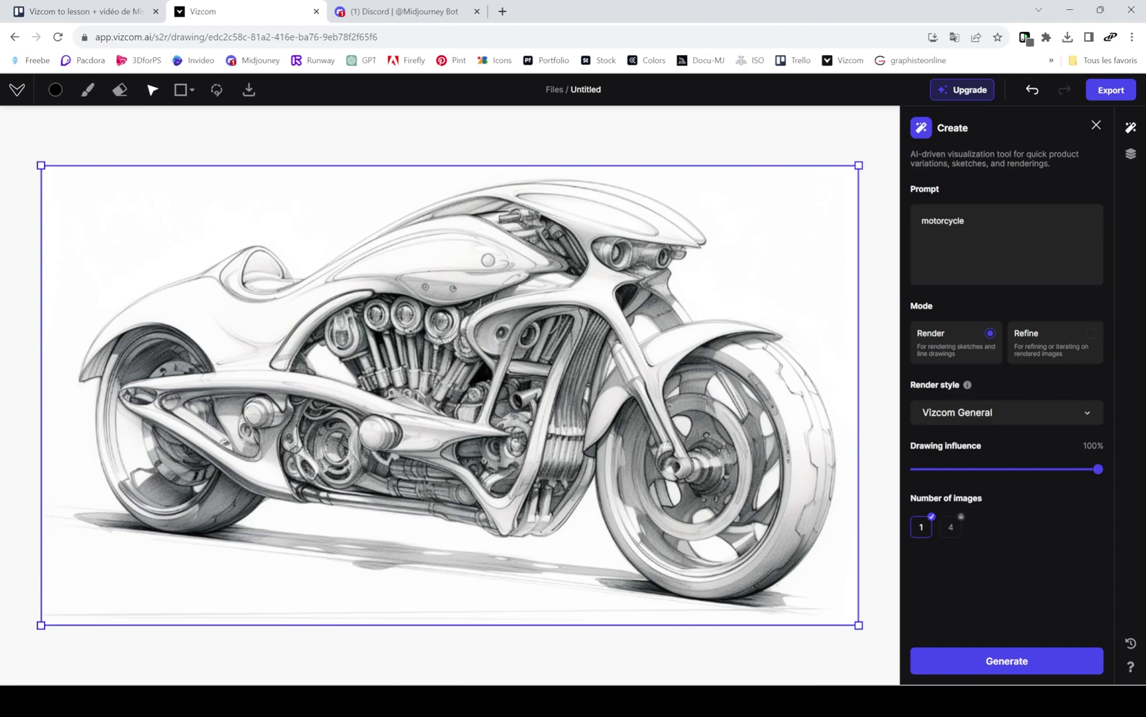
Replace the render prompt with 'futiristic motorcylce' and open the render style list.
left_click(965, 220)
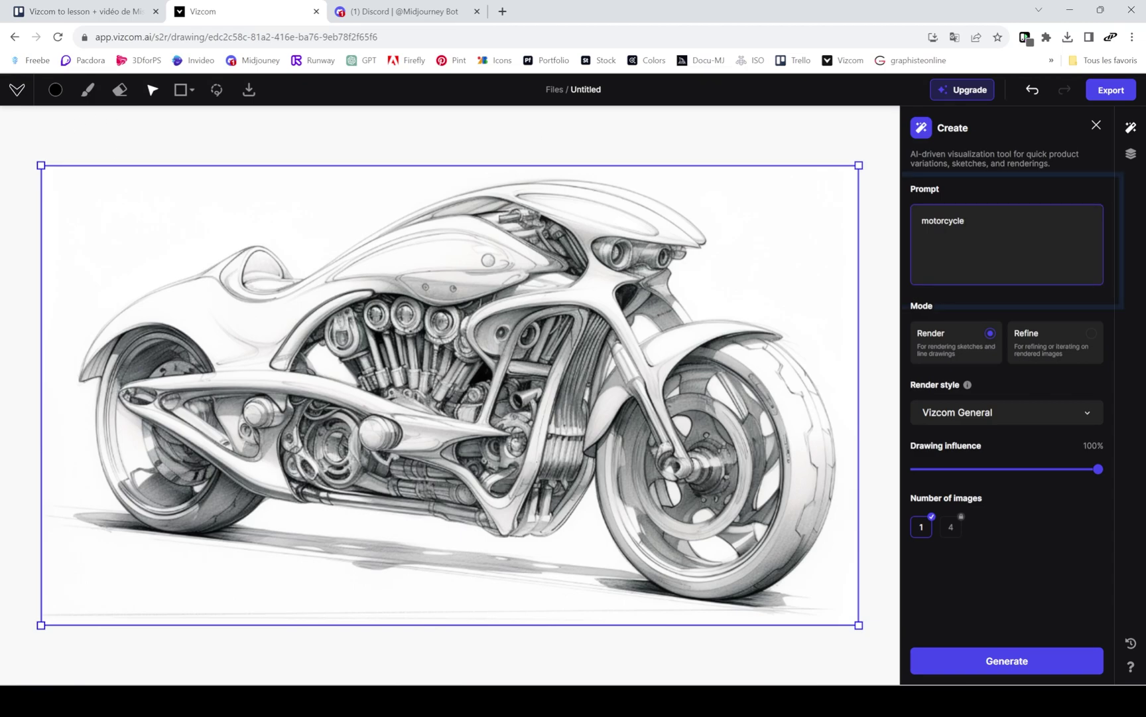
key("ctrl+a")
type("futir")
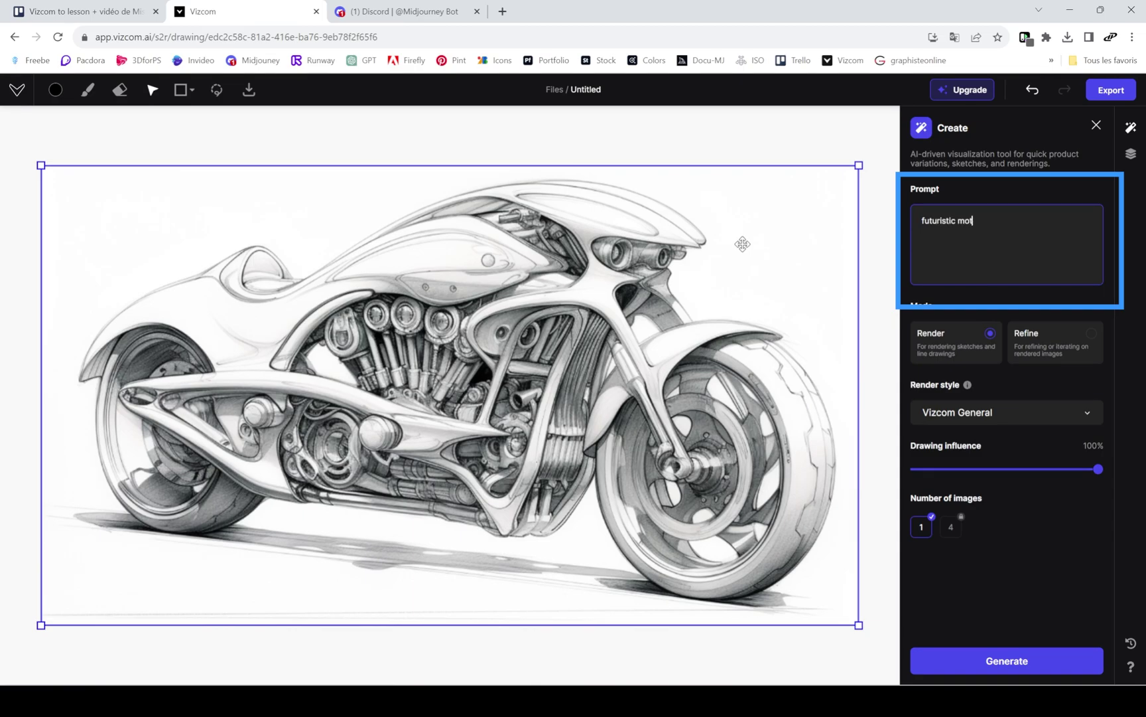
type("istic motorcylce")
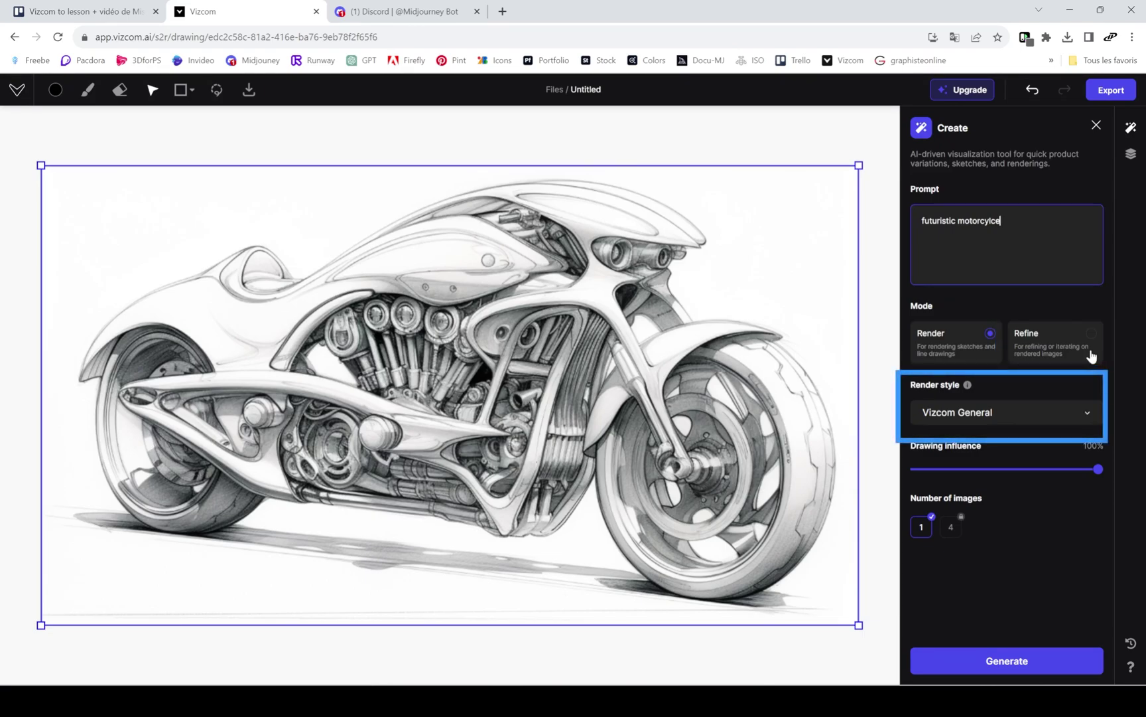
left_click(1036, 422)
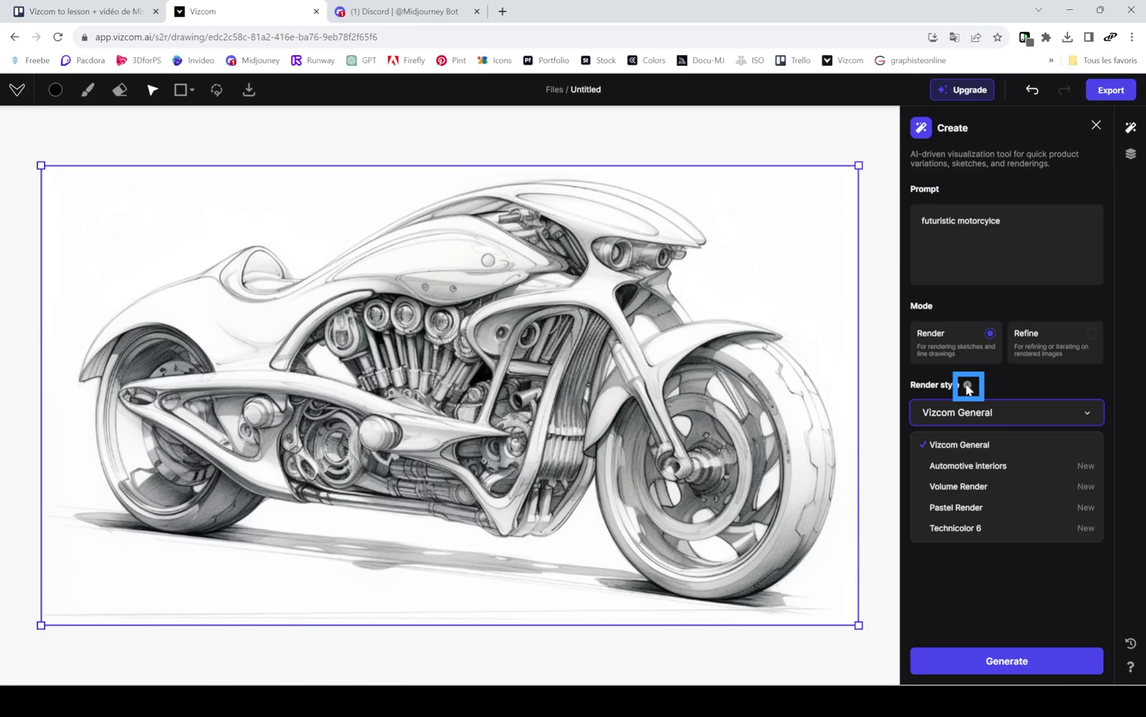
Browse the Vizcom Render Styles overview and close it, keeping the Vizcom General style.
left_click(968, 387)
left_click(967, 386)
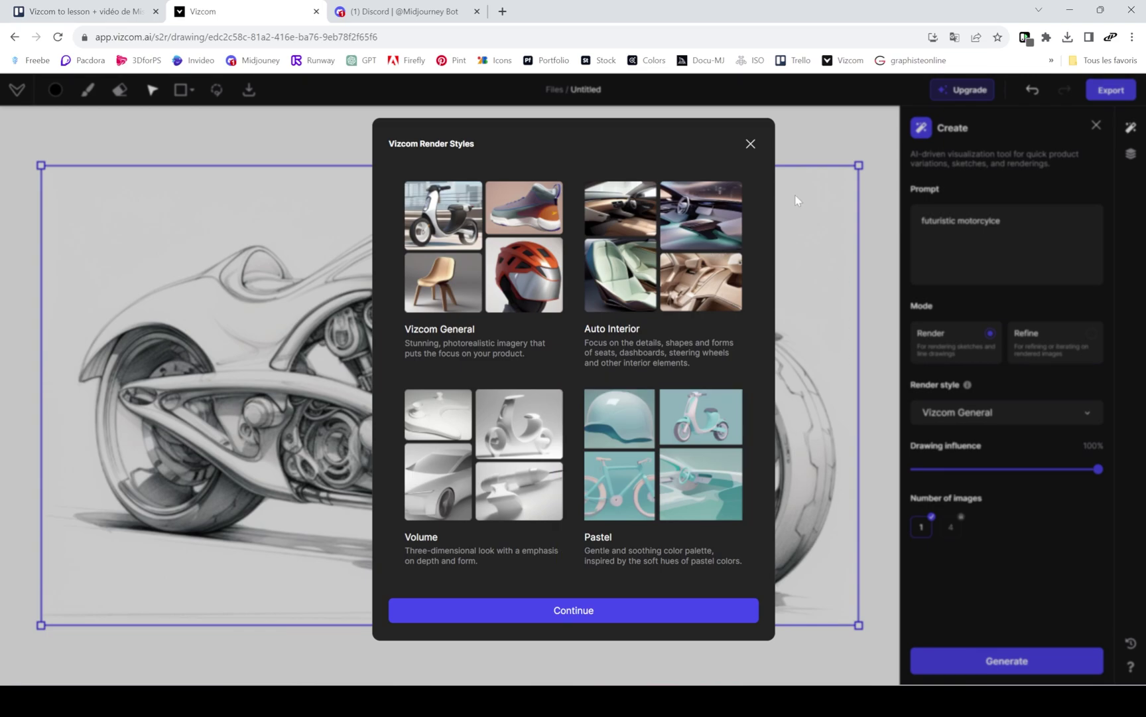
left_click(751, 144)
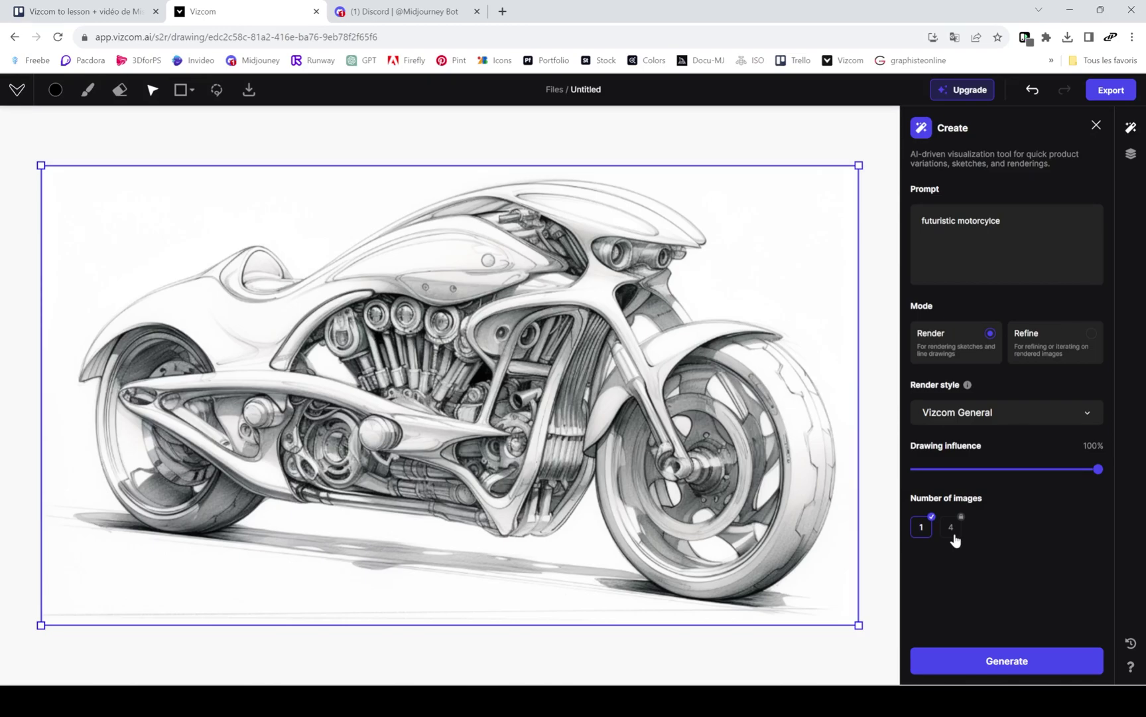
Dismiss the Pro upgrade offer and generate a render of the motorcycle sketch.
left_click(972, 91)
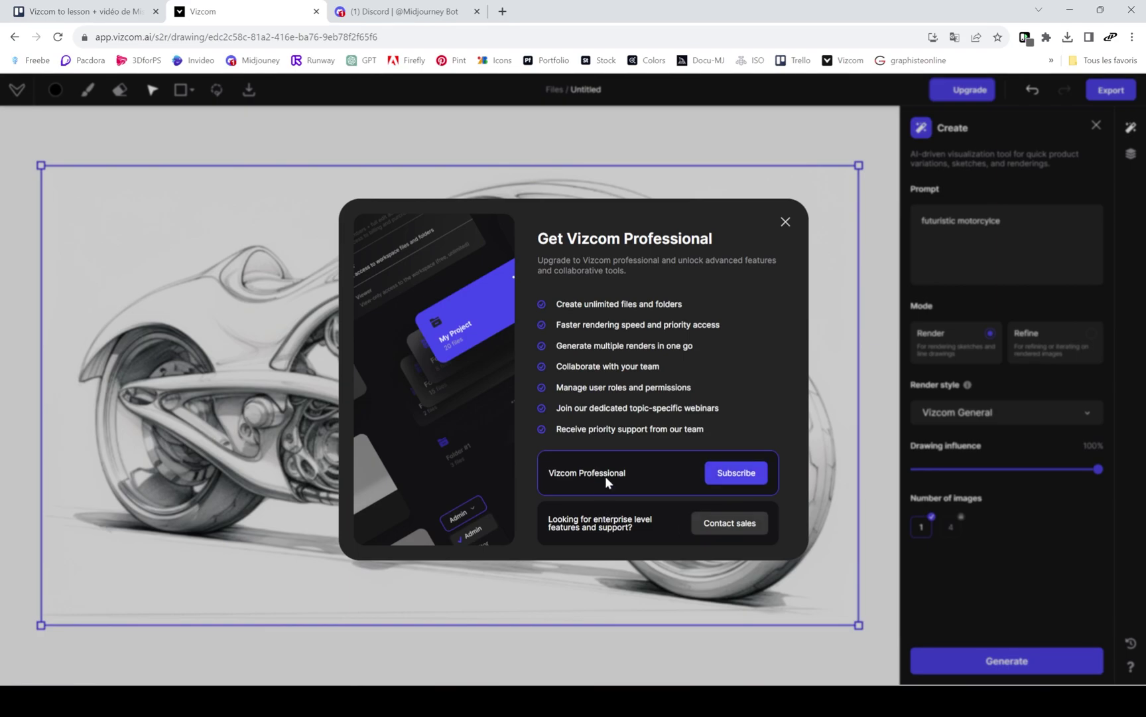
left_click(787, 223)
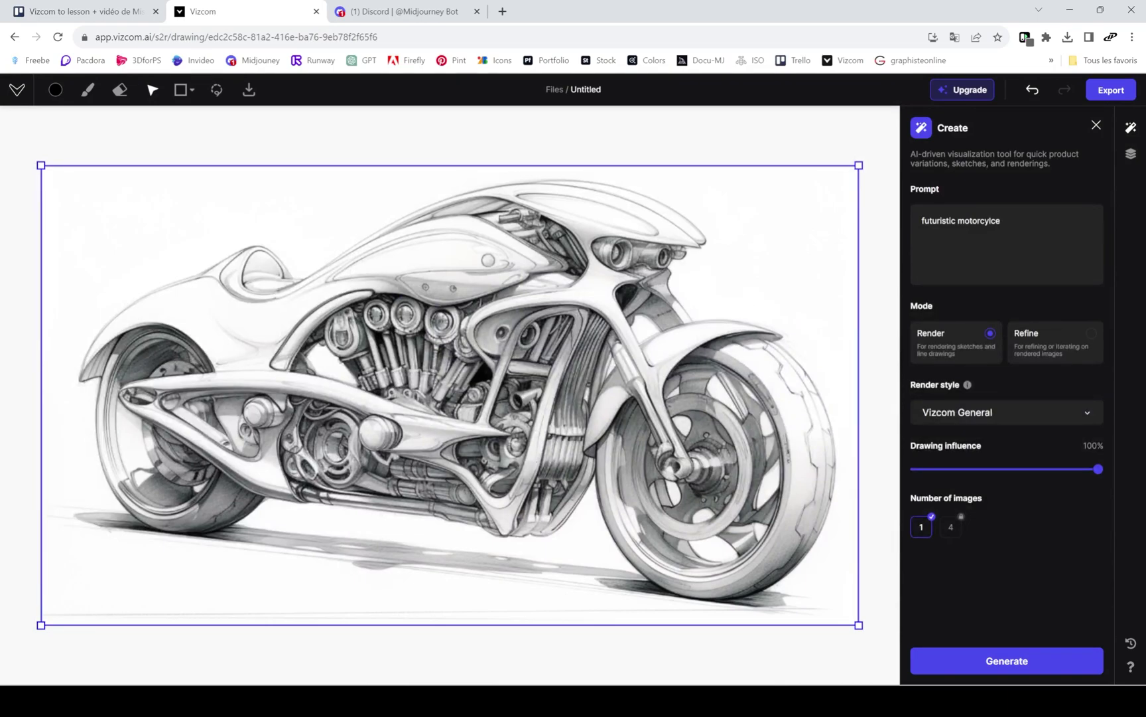
left_click(1003, 664)
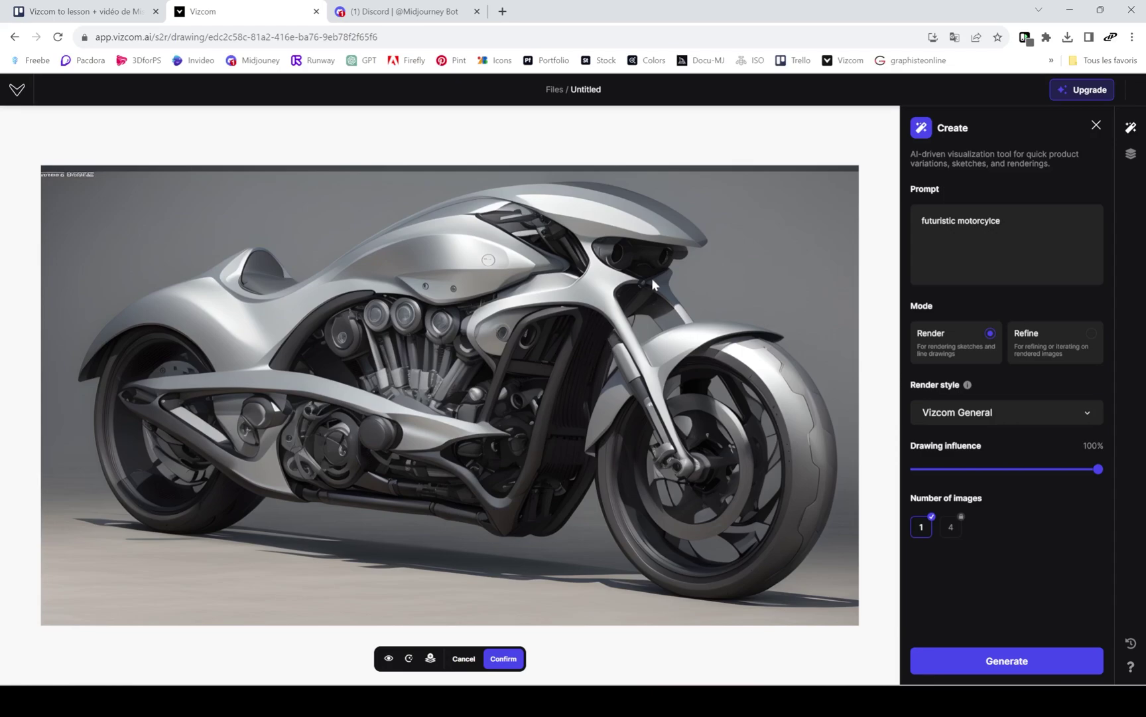
Flip repeatedly between the grey motorcycle render and the original pencil sketch to compare them.
left_click(389, 664)
left_click(388, 660)
left_click(389, 660)
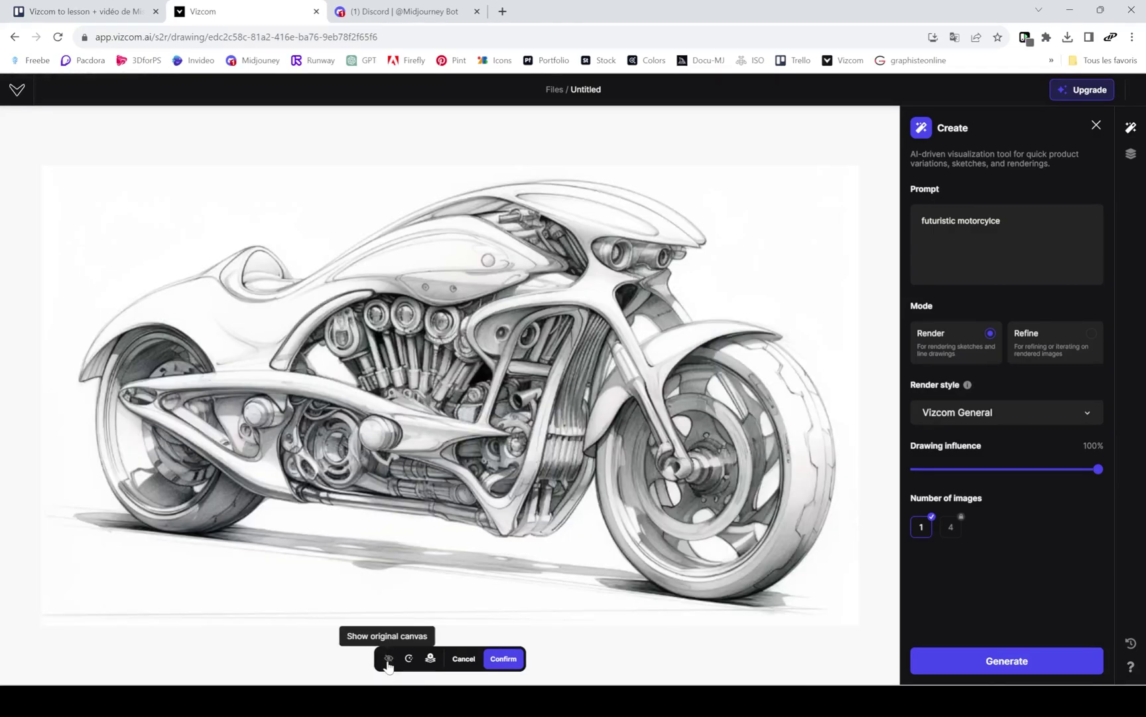
left_click(388, 661)
left_click(388, 661)
left_click(389, 661)
left_click(389, 661)
left_click(389, 661)
left_click(389, 661)
left_click(388, 661)
left_click(389, 661)
left_click(388, 661)
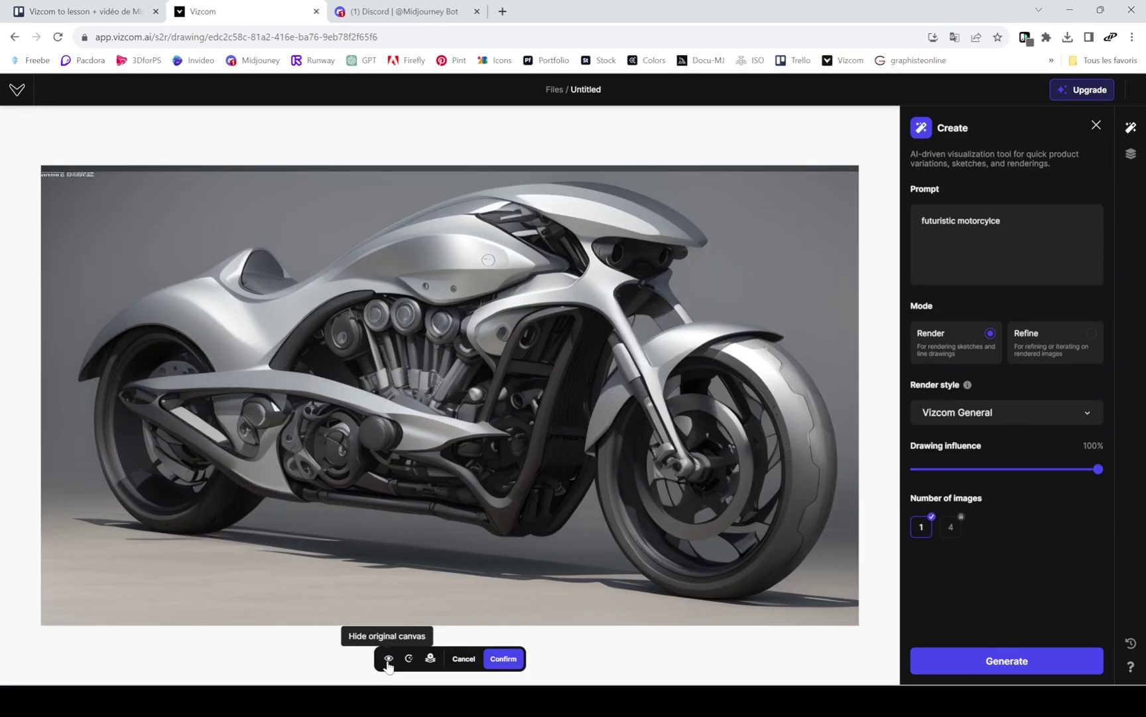
left_click(389, 661)
left_click(389, 661)
left_click(389, 660)
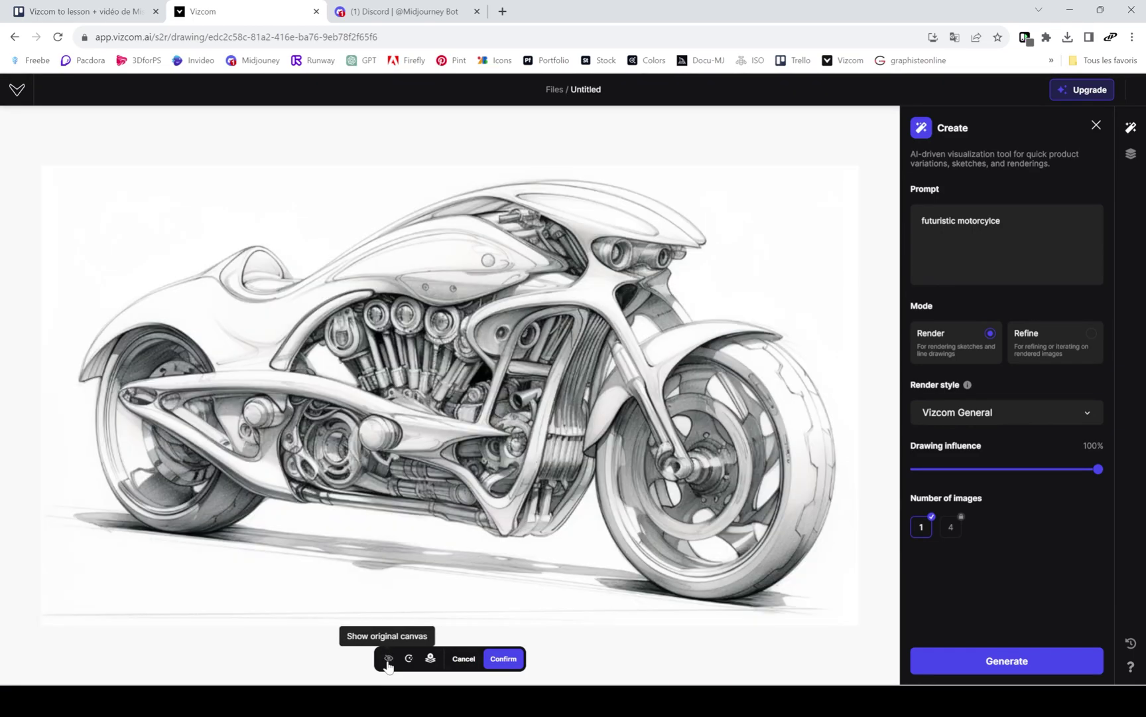
left_click(388, 661)
left_click(388, 661)
left_click(388, 661)
left_click(389, 660)
left_click(388, 661)
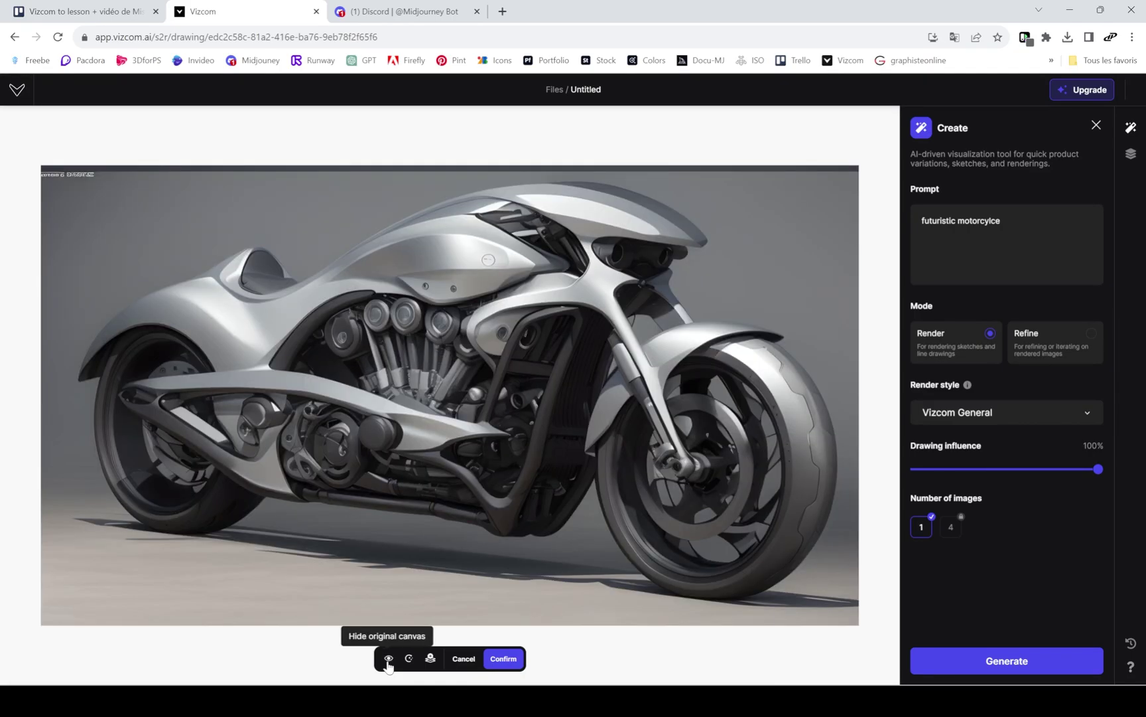
left_click(389, 660)
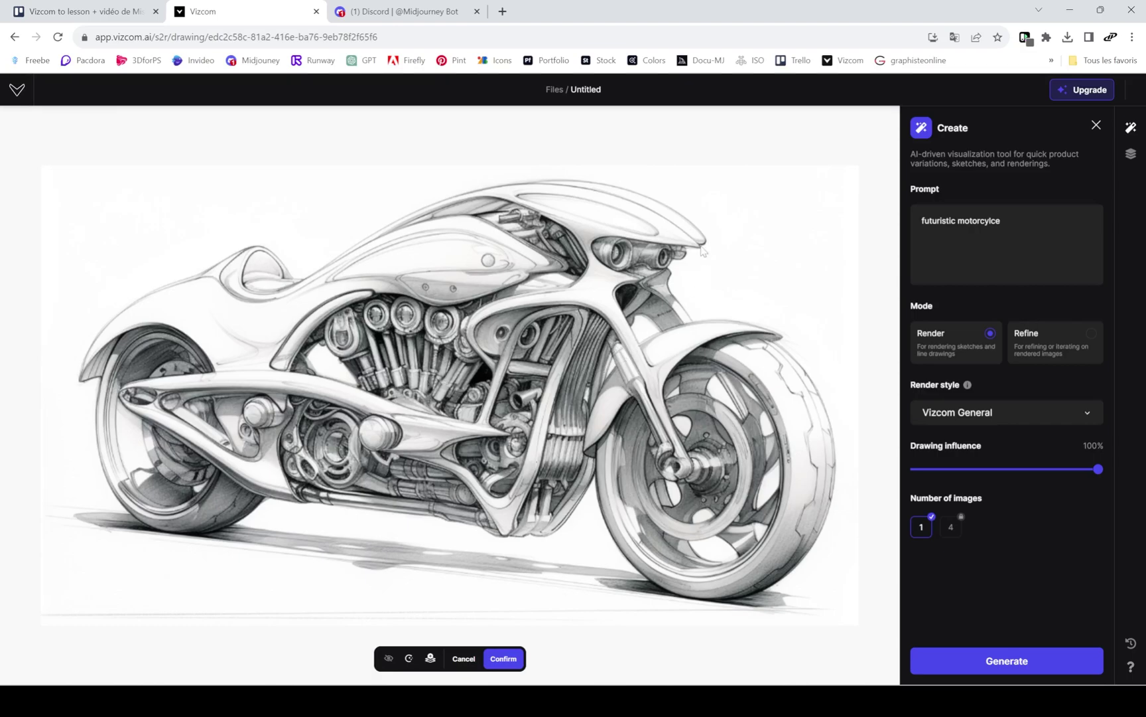
left_click(389, 659)
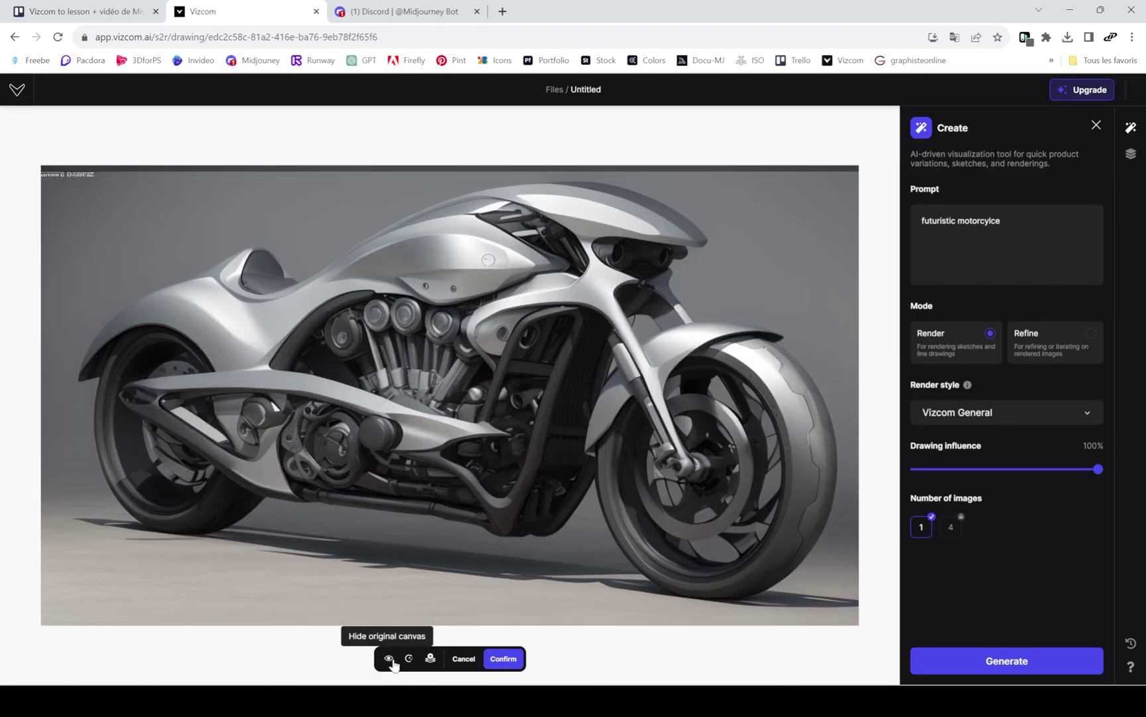
left_click(389, 660)
left_click(389, 660)
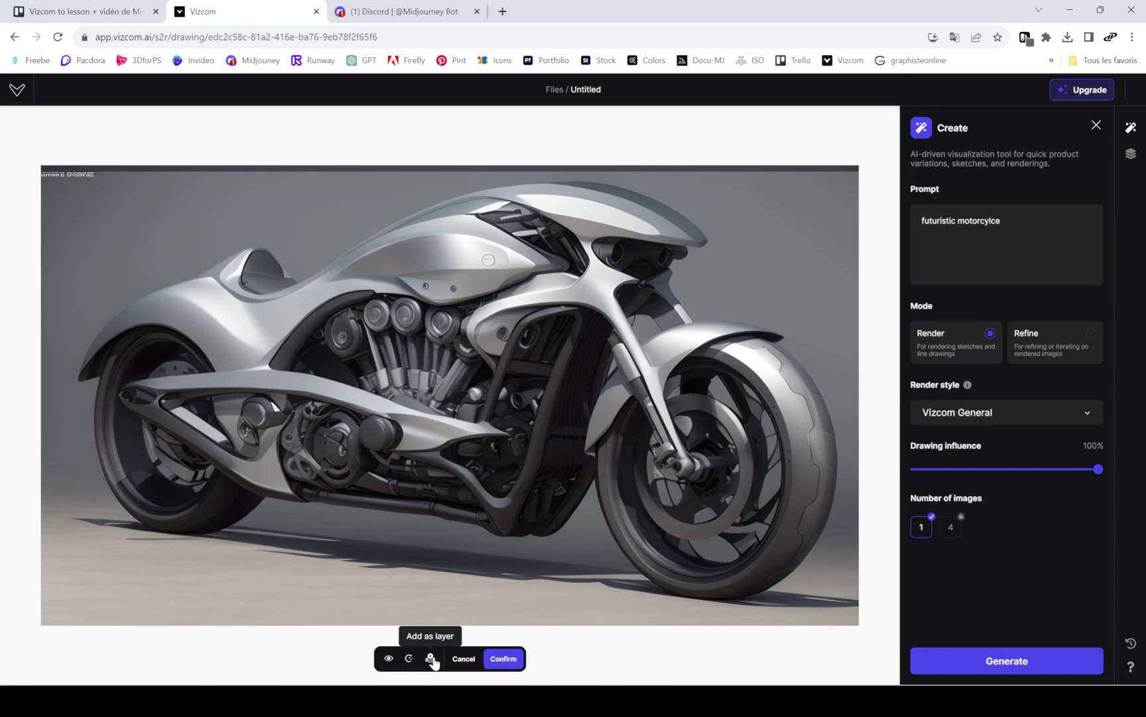
Add the render as a new layer, confirm it, and check the top layer's options in Layers.
left_click(433, 658)
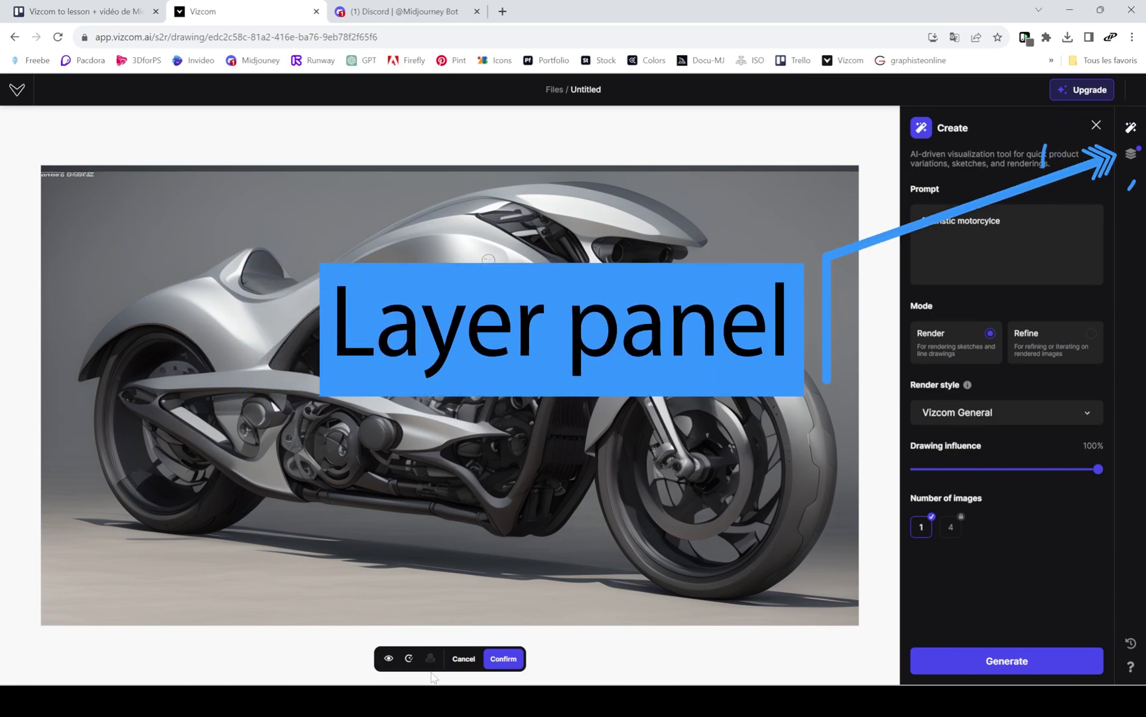
left_click(506, 659)
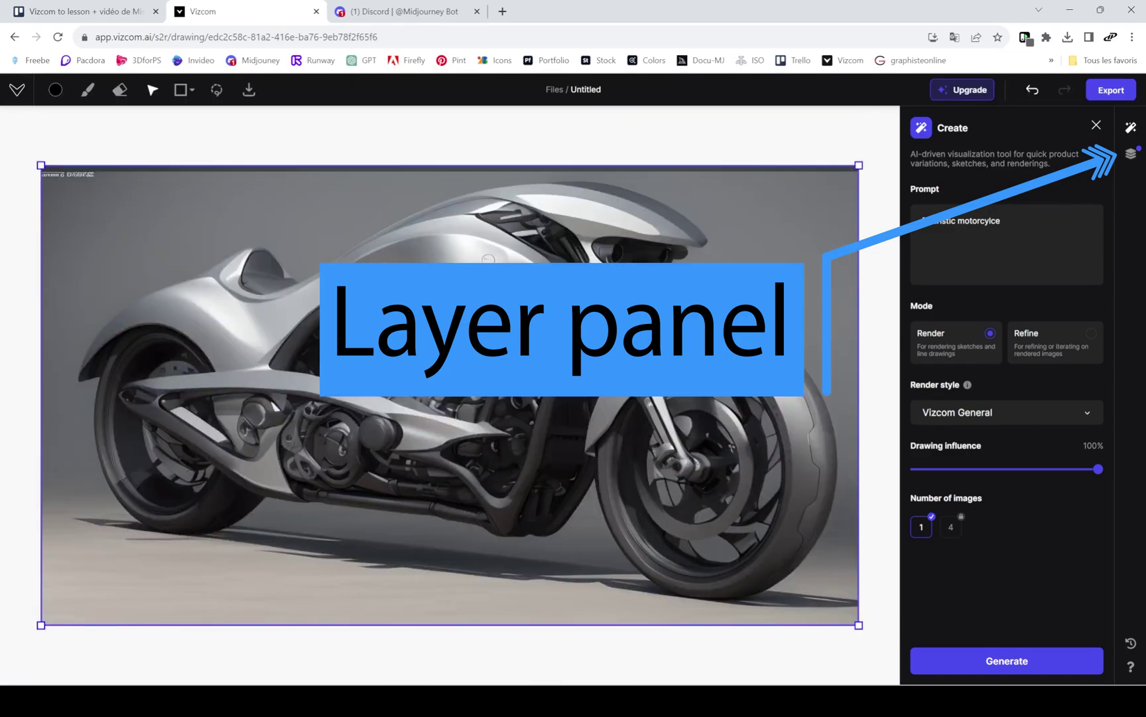
left_click(1132, 156)
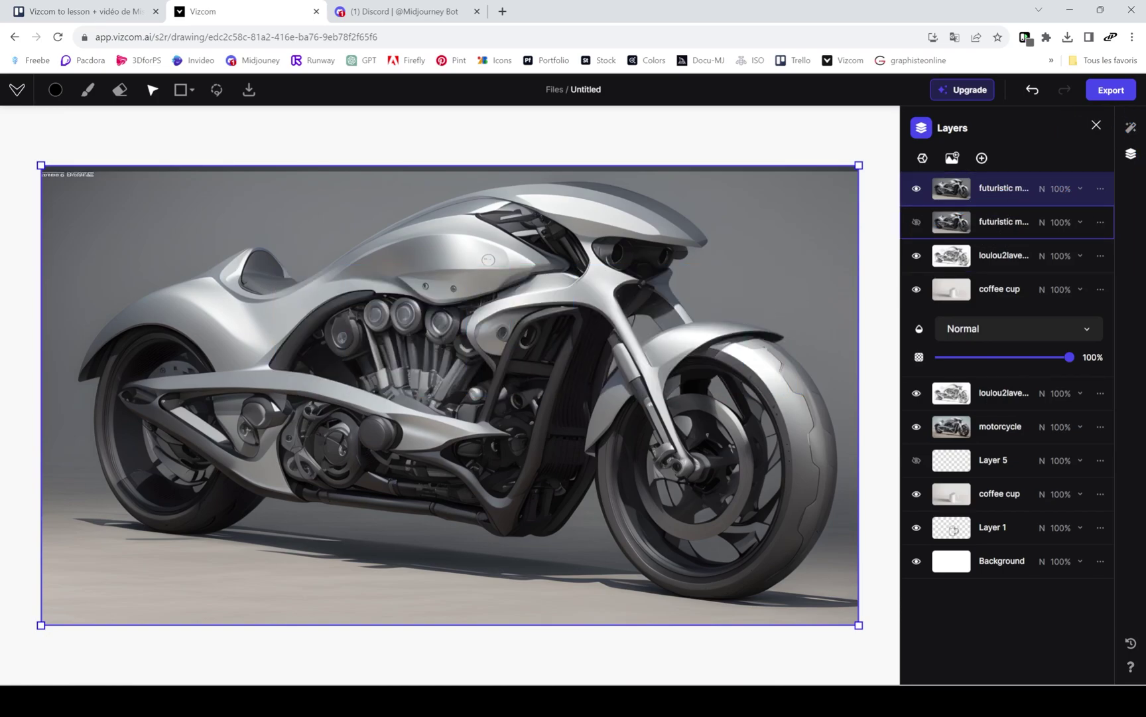
left_click(1101, 189)
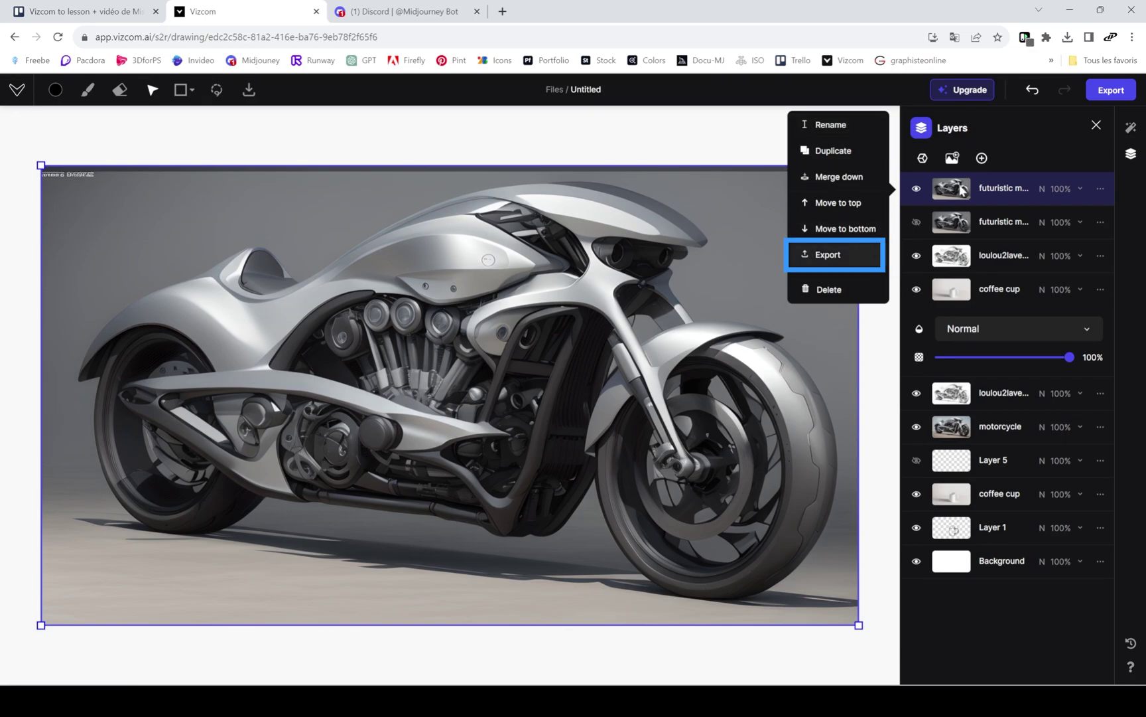
left_click(1021, 143)
Brush an inpainting mask over the motorcycle's front fender and wheel from the Create panel.
left_click(1131, 127)
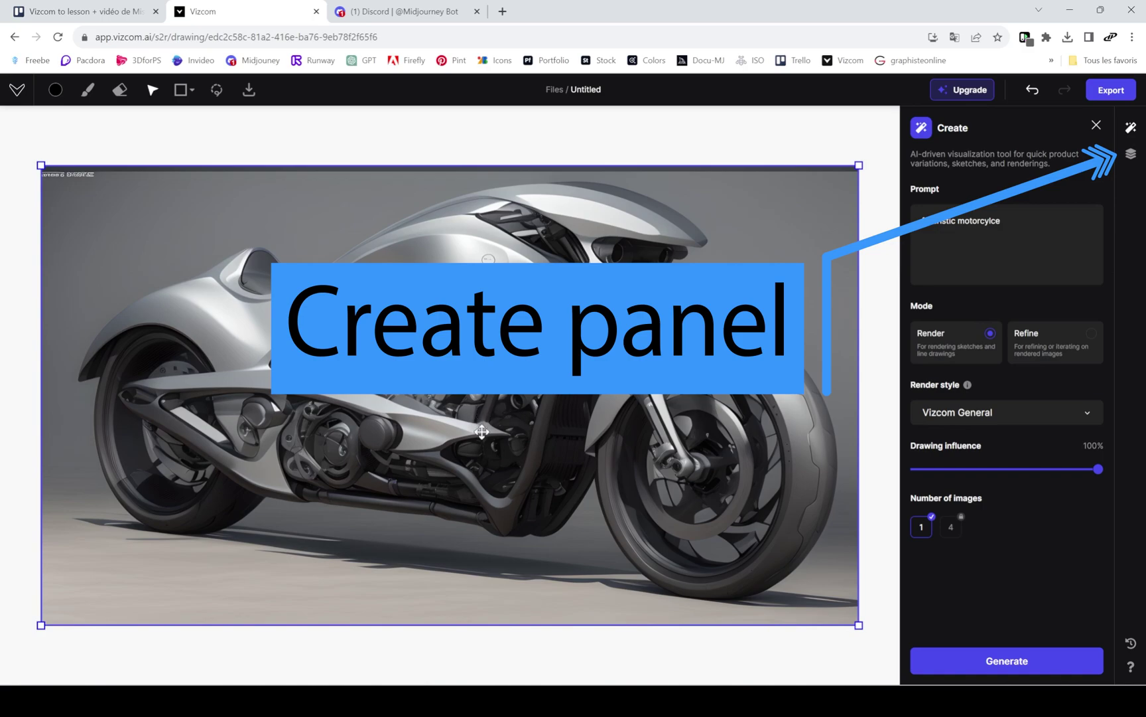
left_click(217, 95)
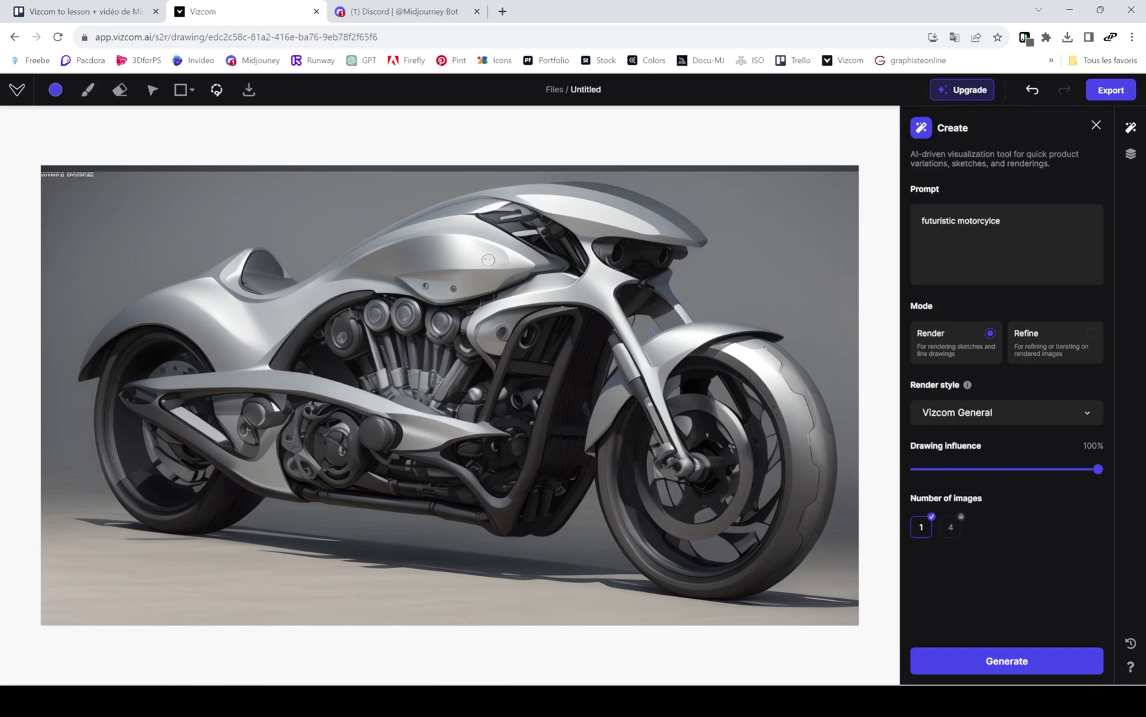
mouse_move(658, 326)
left_mouse_down()
mouse_move(737, 313)
mouse_move(799, 323)
mouse_move(837, 377)
mouse_move(844, 454)
left_mouse_up()
mouse_move(844, 517)
left_mouse_down()
mouse_move(817, 573)
mouse_move(767, 602)
mouse_move(699, 609)
mouse_move(611, 569)
mouse_move(592, 531)
mouse_move(580, 400)
mouse_move(600, 364)
mouse_move(645, 331)
left_mouse_up()
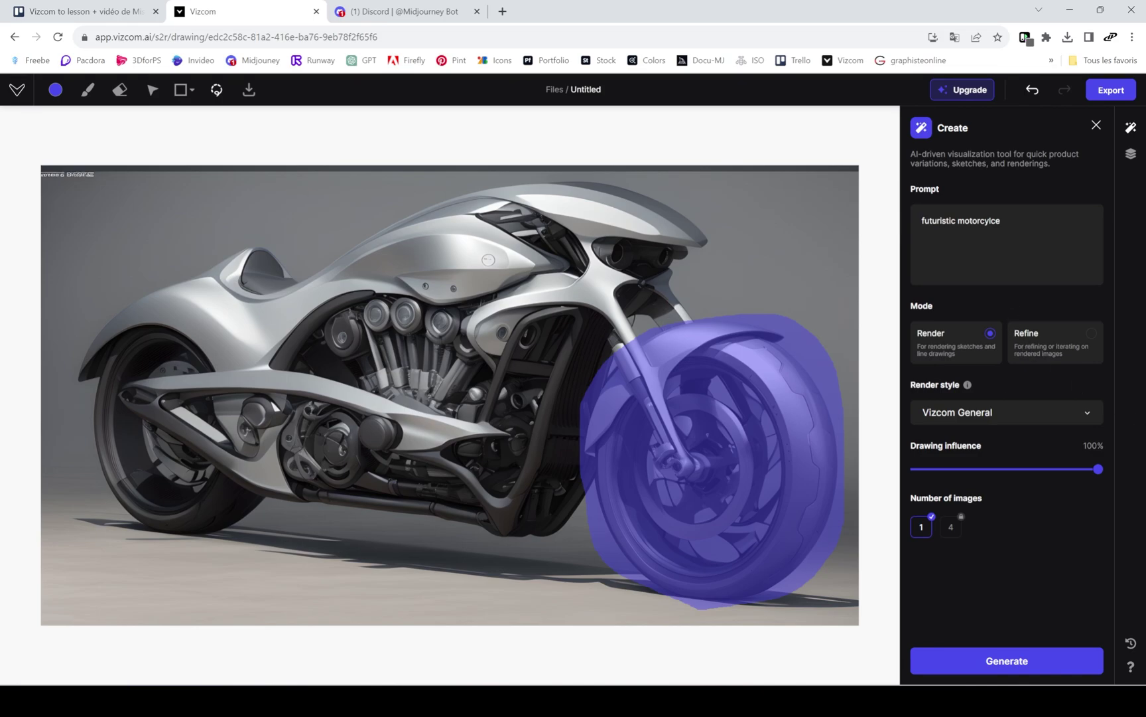
Replace the prompt with 'red wheel'.
triple_click(961, 221)
type("red w")
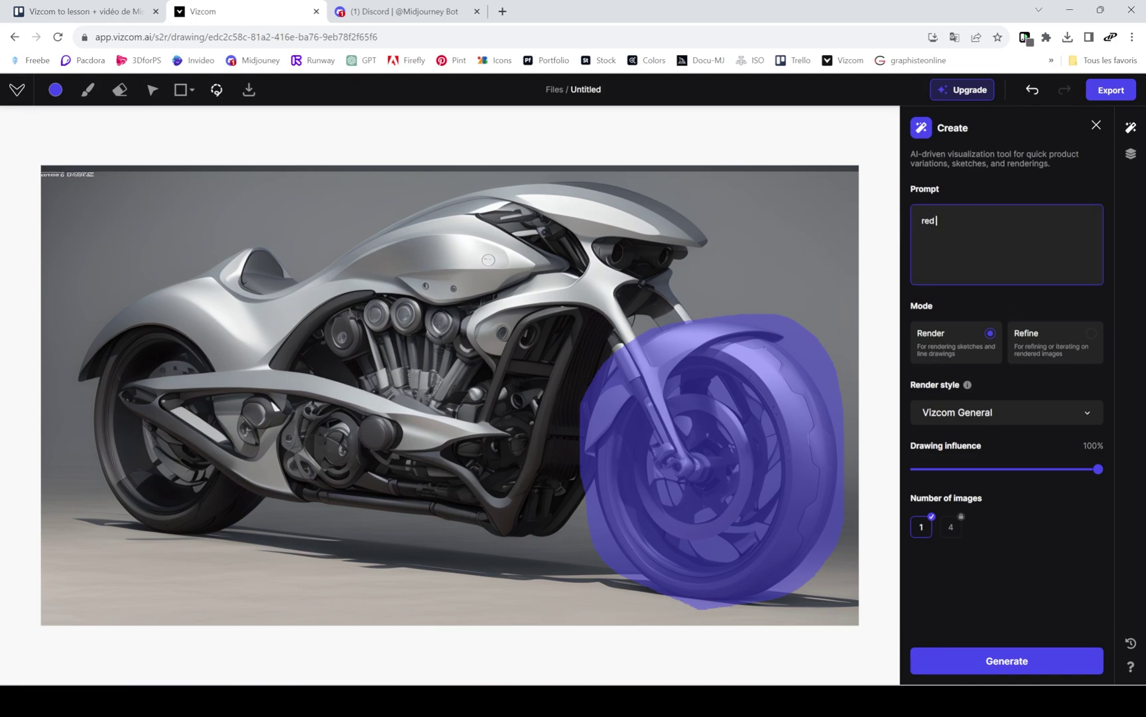
key("BackSpace")
type("mo")
key("BackSpace")
key("BackSpace")
type("w")
key("BackSpace")
type("wheel")
Switch to Refine mode, set drawing influence to 50% and generate the masked wheel.
left_click(1043, 337)
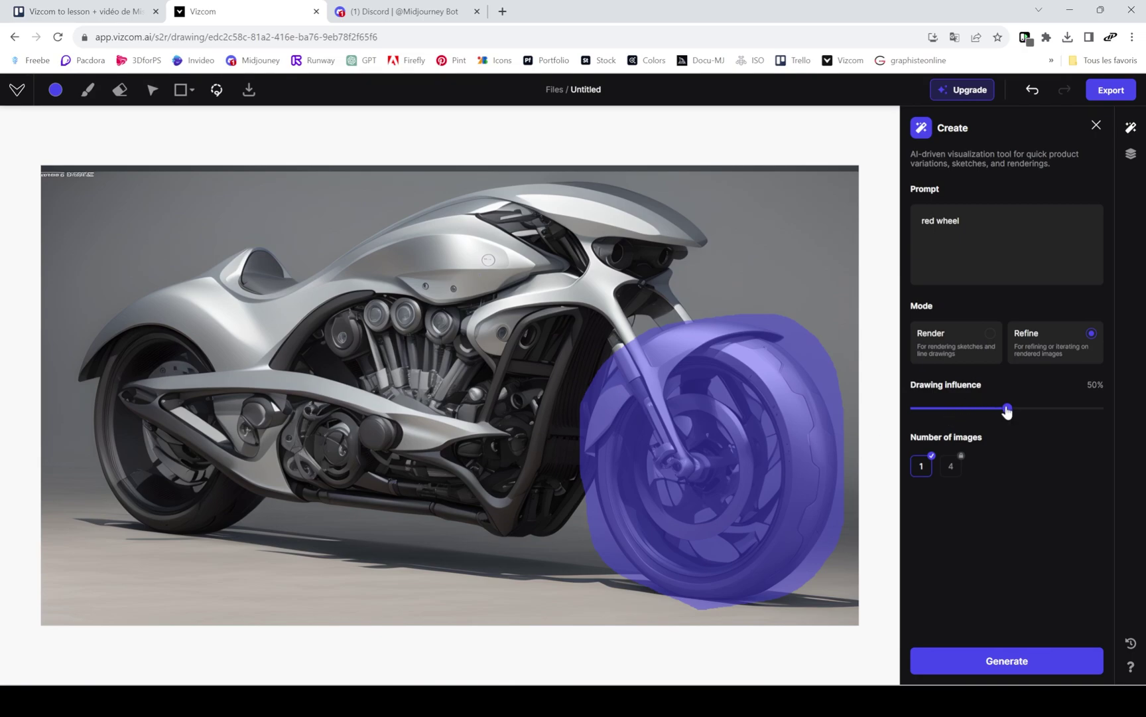
mouse_move(1008, 407)
left_mouse_down()
mouse_move(1099, 408)
mouse_move(916, 408)
left_mouse_up()
left_click_drag(916, 408, 943, 408)
left_click_drag(1029, 416, 1006, 412)
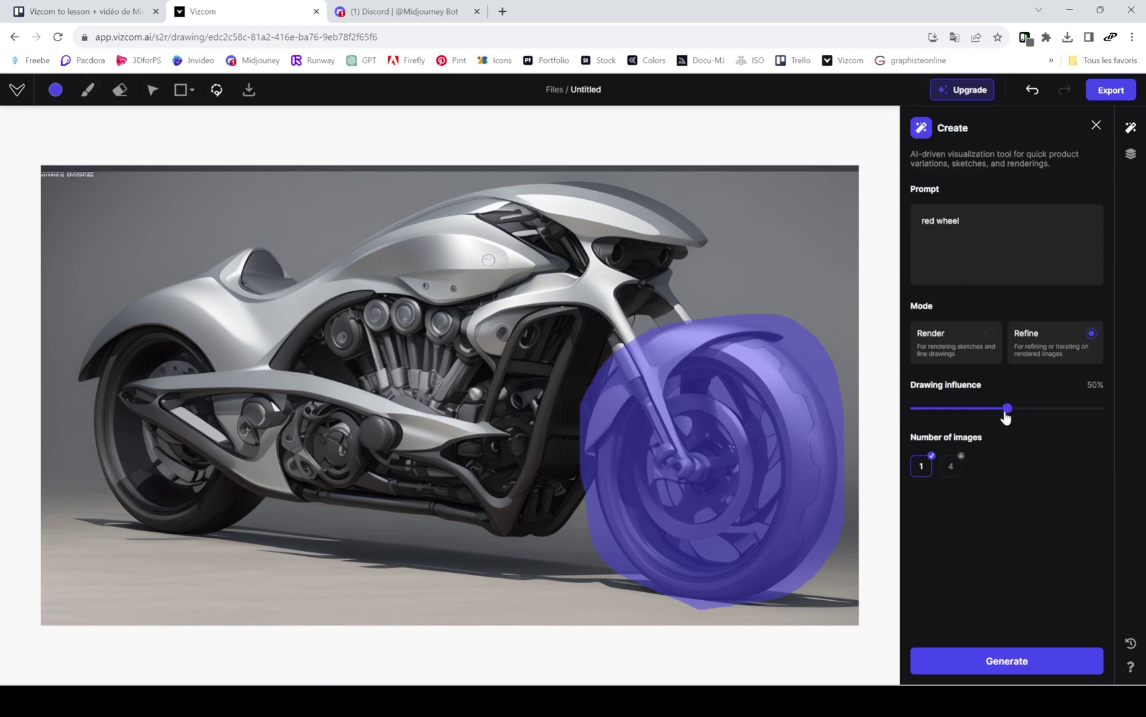
left_click(1006, 662)
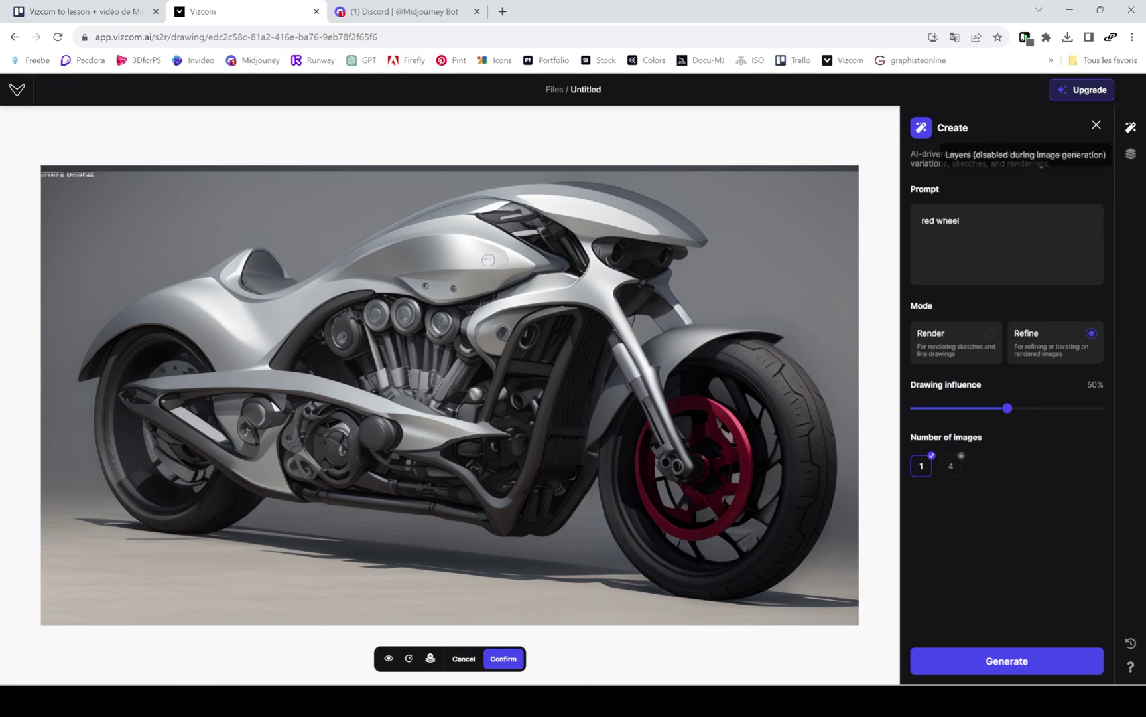
Confirm the red wheel render, show the layer list and clear the mask.
left_click(502, 659)
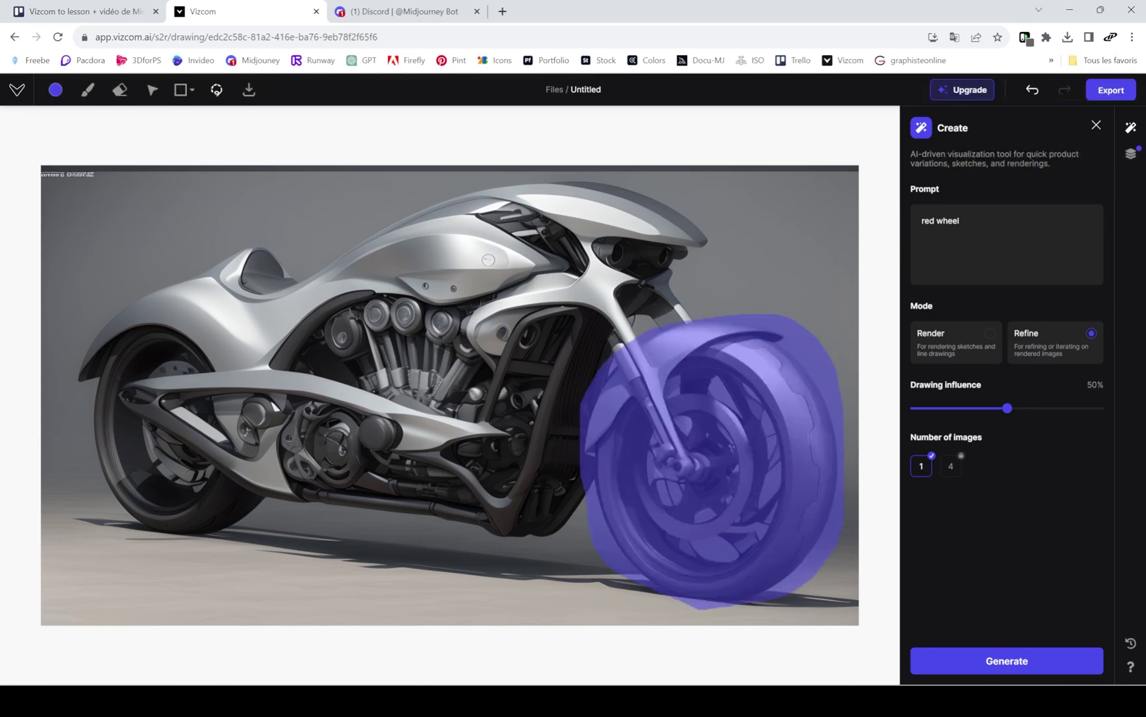
left_click(1133, 155)
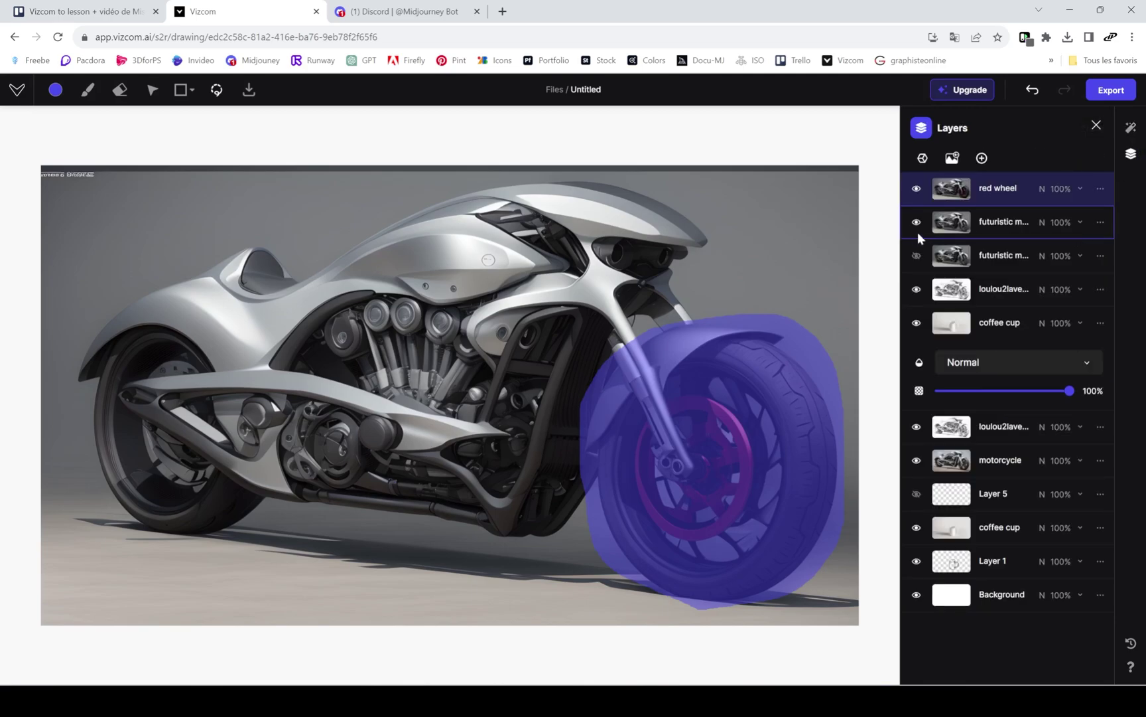
left_click(191, 94)
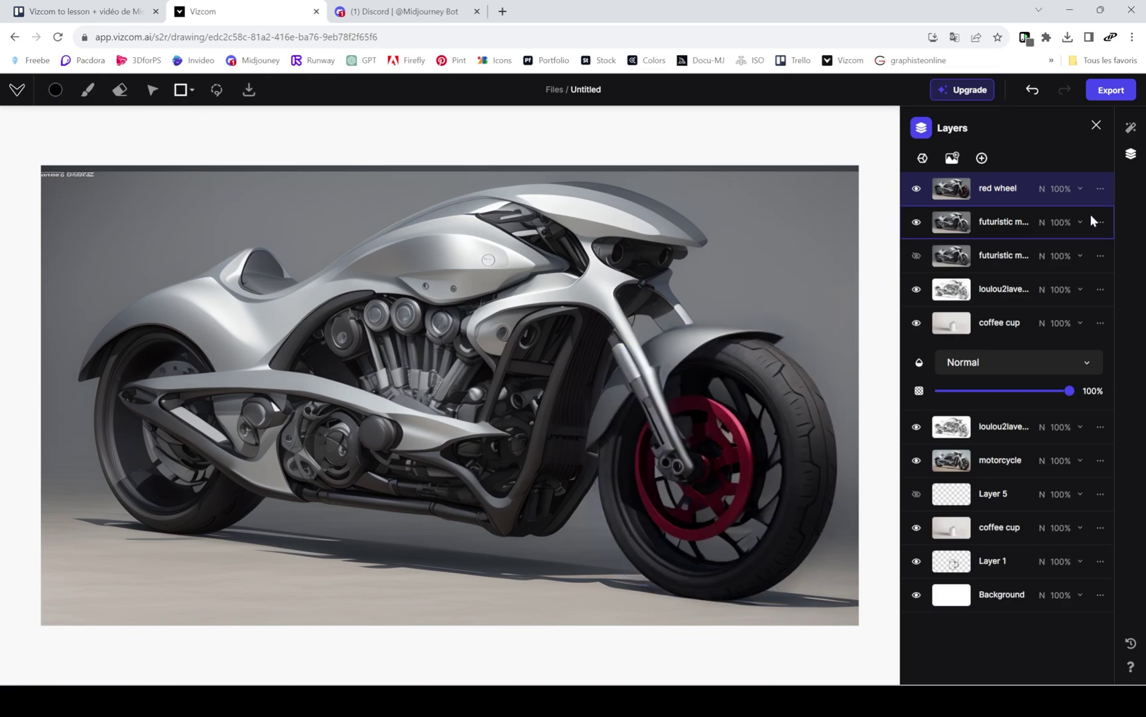
Toggle the red wheel layer's visibility repeatedly to compare the motorcycle with and without it.
left_click(917, 190)
left_click(917, 190)
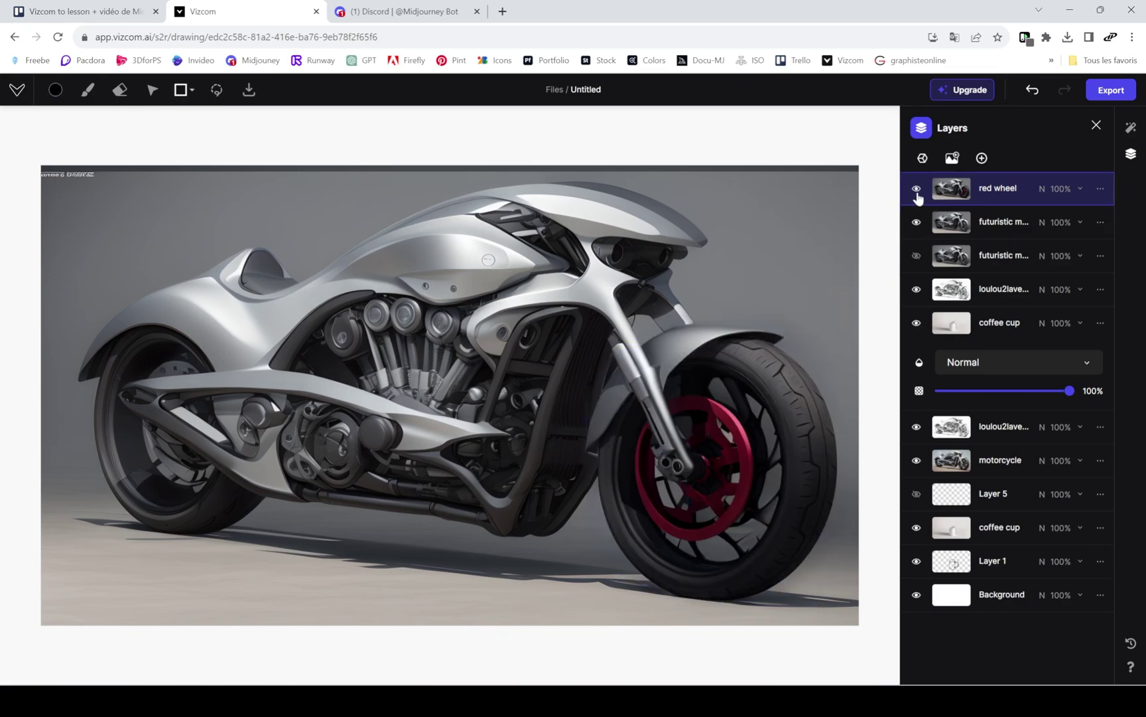
left_click(917, 190)
left_click(917, 190)
left_click(916, 190)
left_click(917, 189)
left_click(917, 190)
left_click(916, 190)
left_click(917, 190)
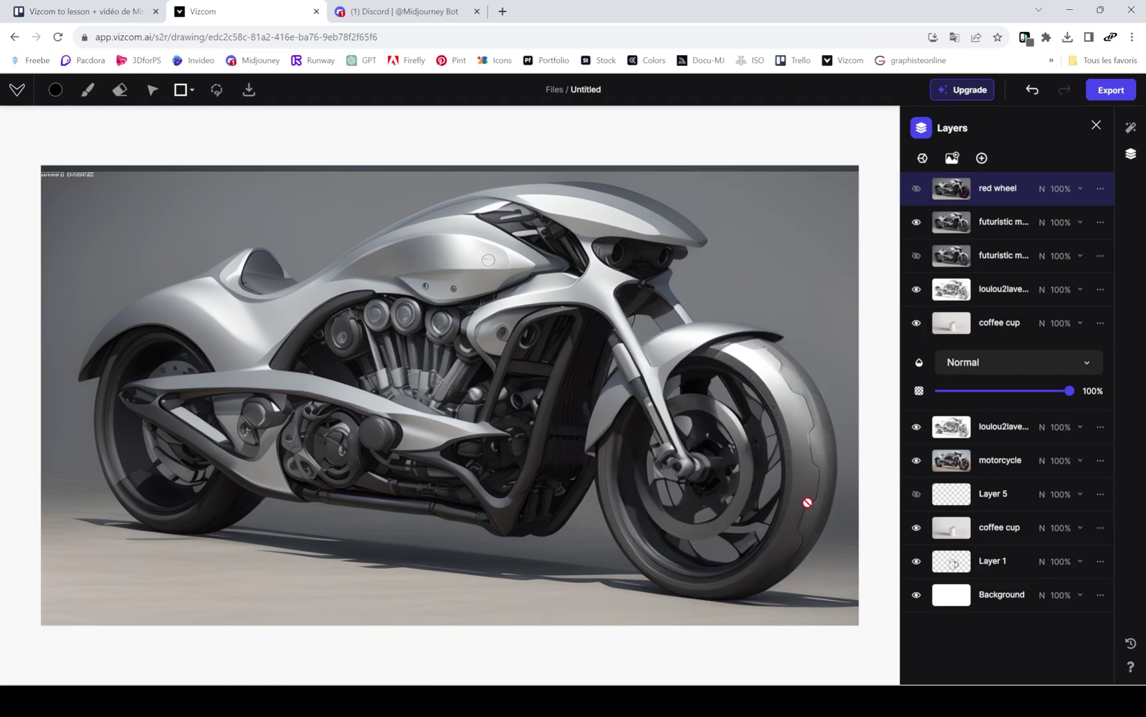
left_click(916, 190)
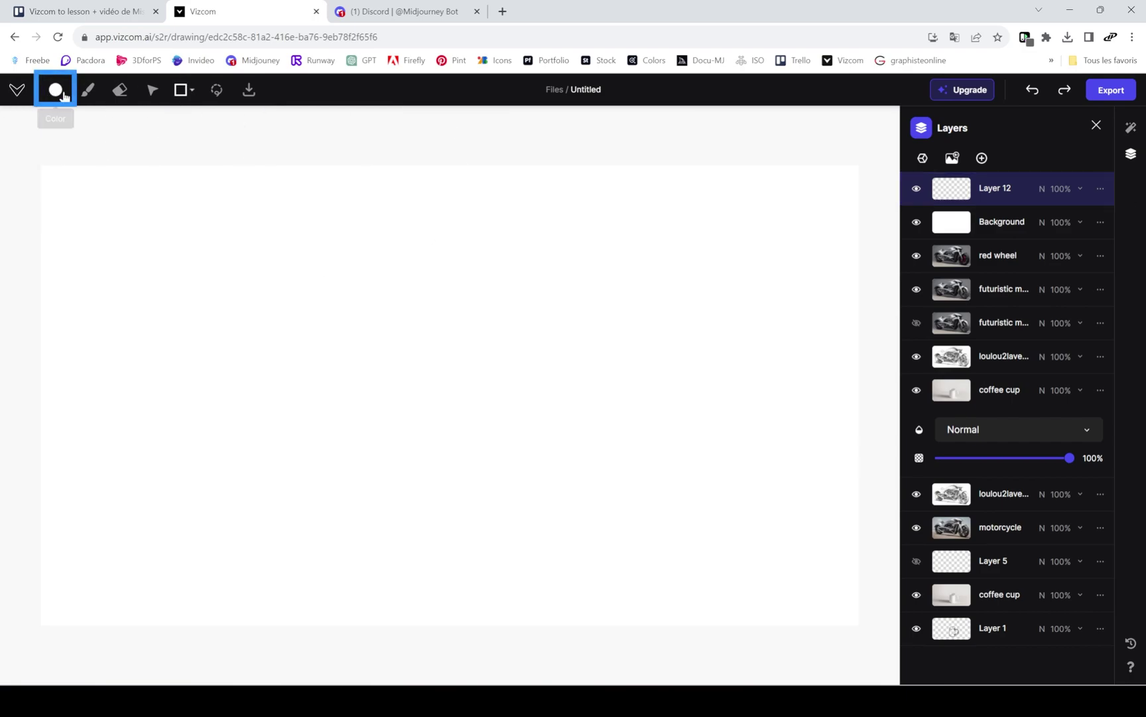
Set the drawing colour to red ff0000, test a freehand brush loop, then undo it.
left_click(55, 90)
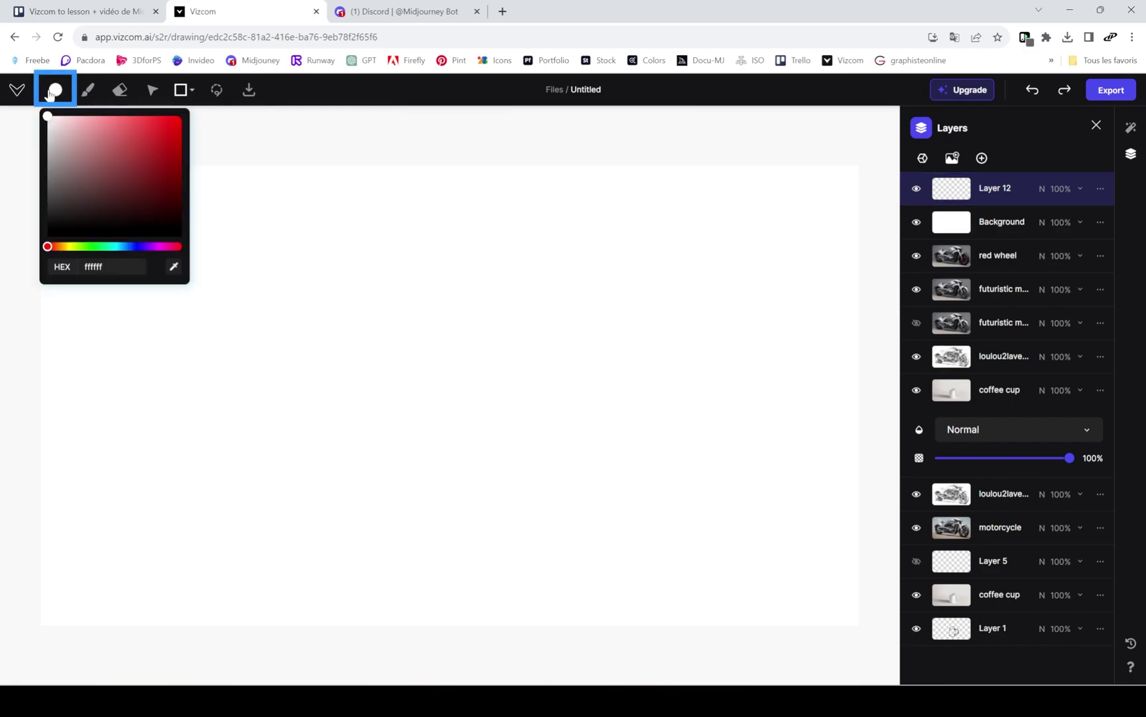
left_click_drag(71, 161, 244, 109)
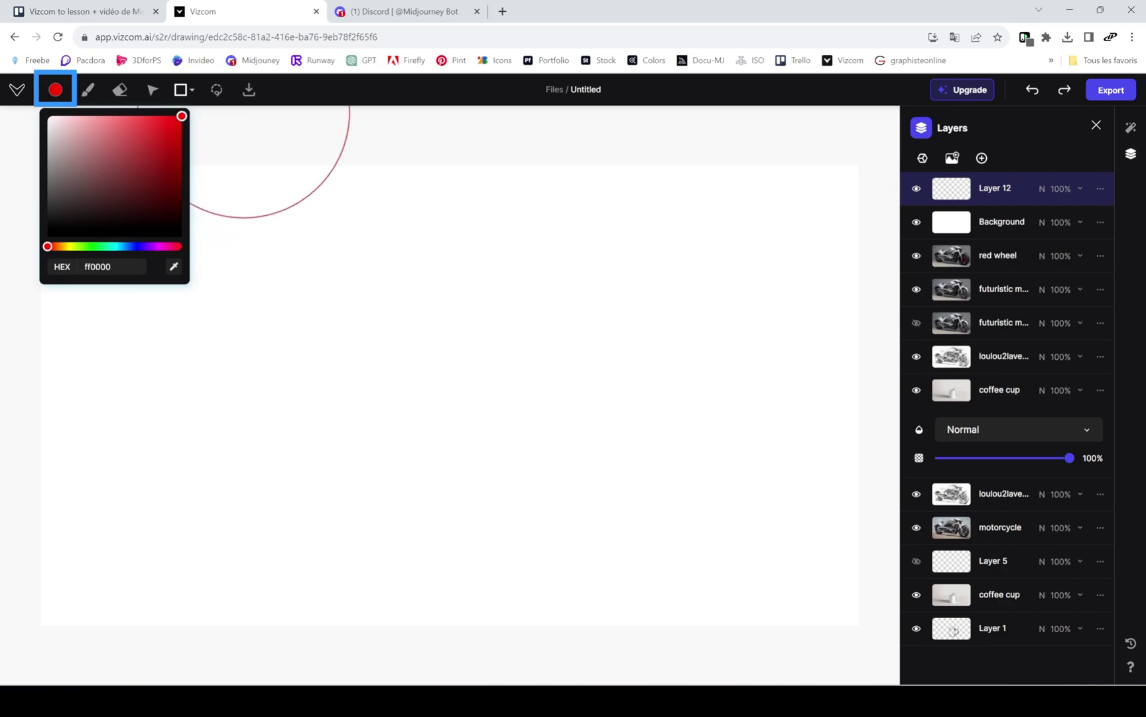
left_click(94, 93)
mouse_move(224, 272)
left_mouse_down()
mouse_move(260, 264)
mouse_move(321, 404)
mouse_move(487, 347)
mouse_move(414, 295)
mouse_move(258, 422)
mouse_move(193, 370)
mouse_move(229, 335)
mouse_move(182, 272)
mouse_move(116, 390)
mouse_move(92, 459)
left_mouse_up()
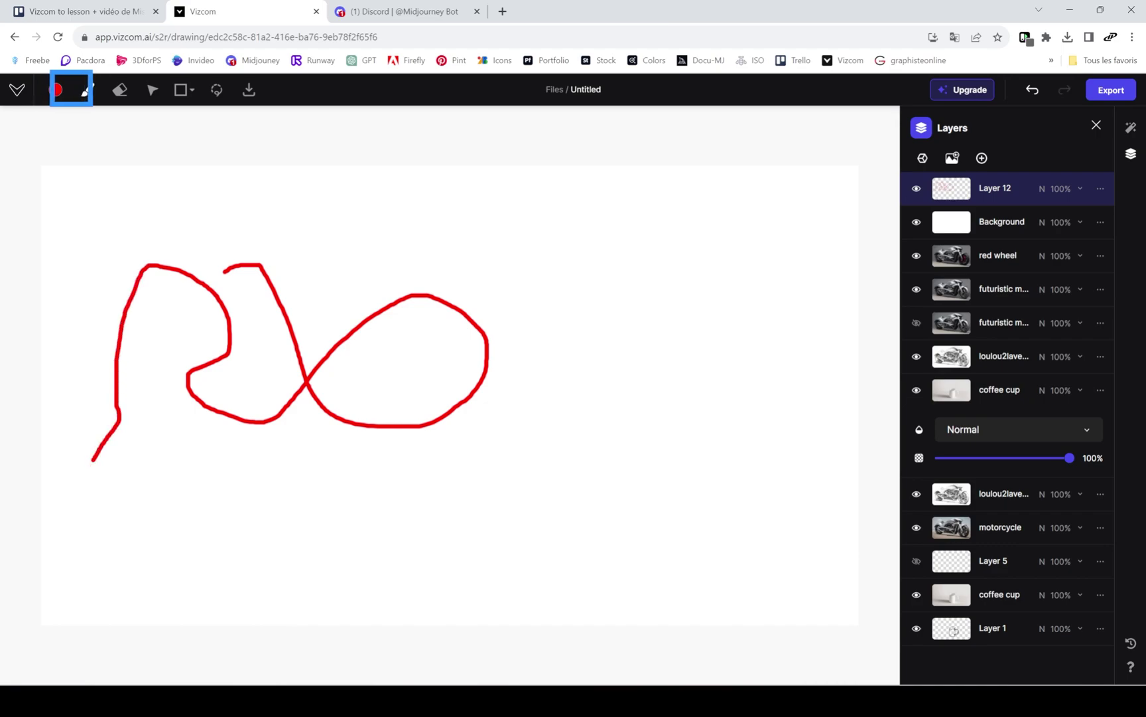
key("ctrl+z")
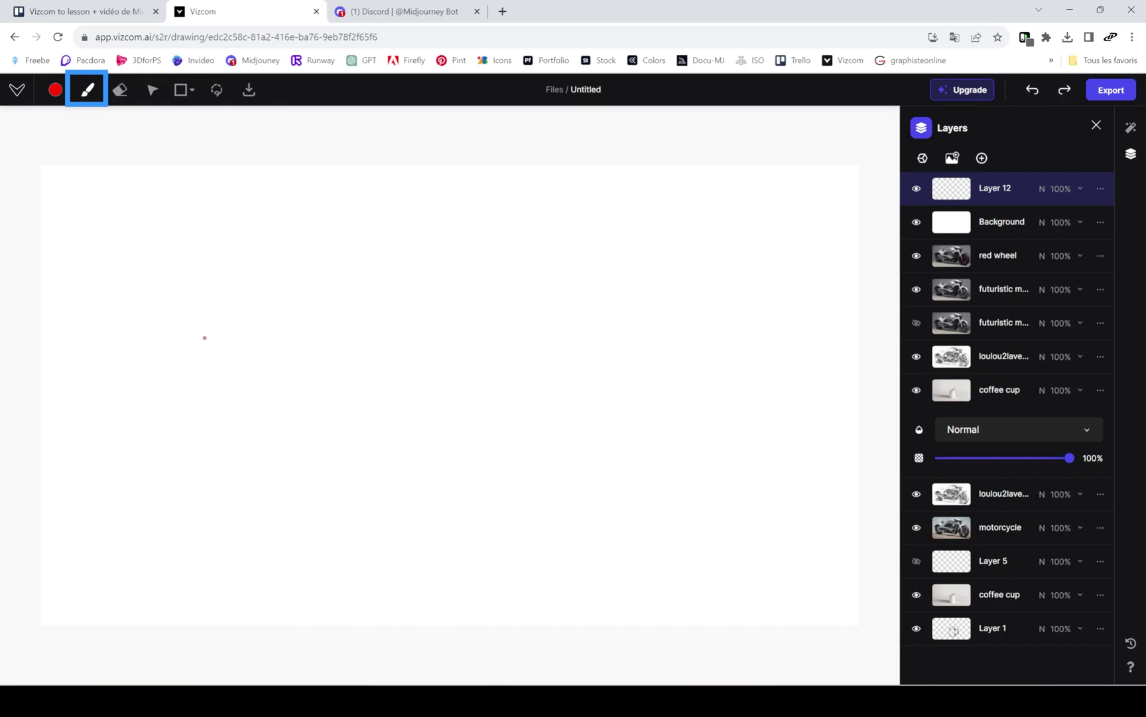
Test a red brush curve and the Eraser, undoing each so the canvas stays blank.
mouse_move(198, 339)
left_mouse_down()
mouse_move(468, 418)
mouse_move(593, 318)
left_mouse_up()
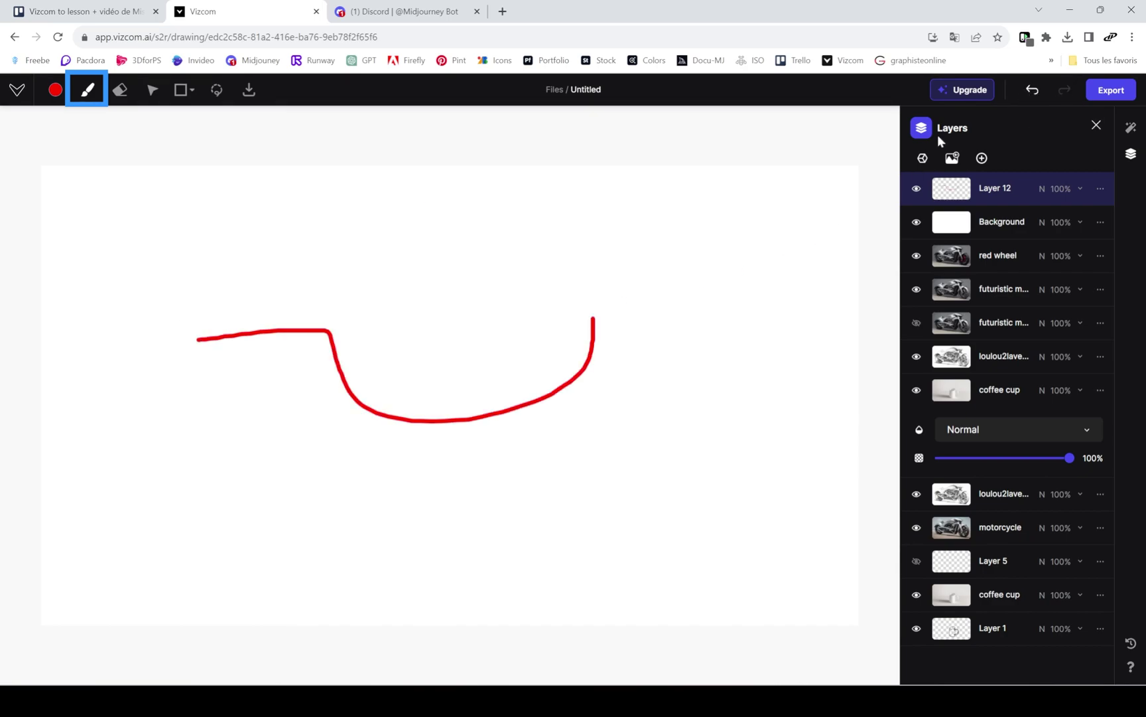
left_click(1032, 91)
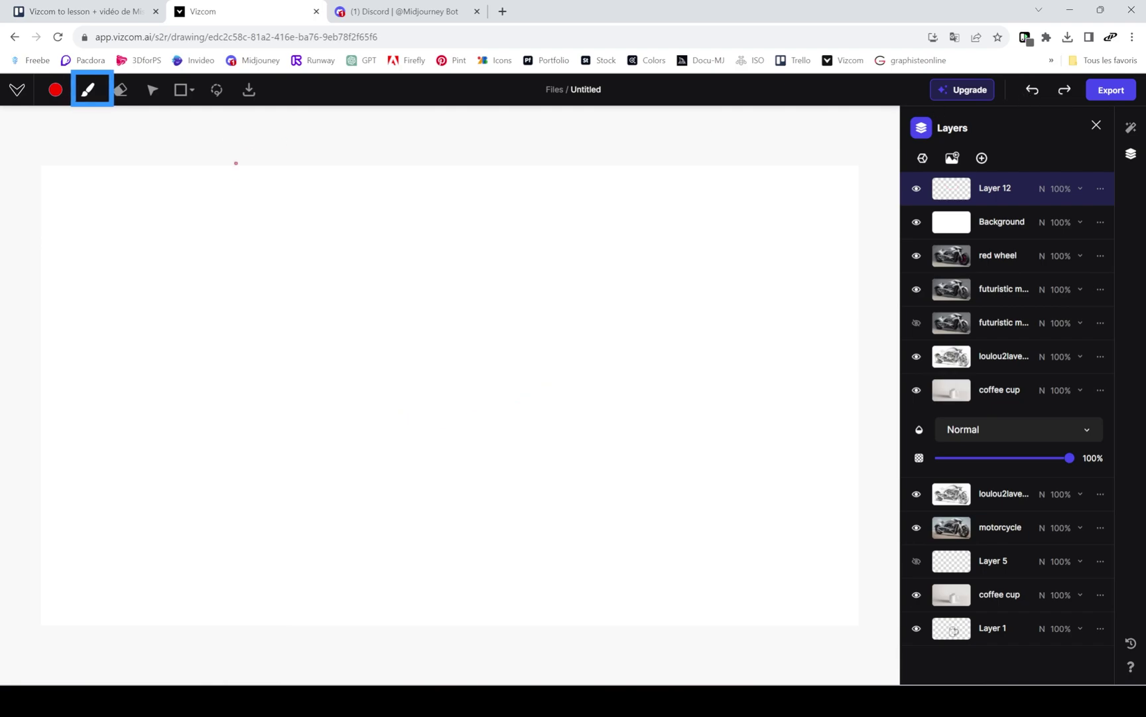
left_click(120, 91)
mouse_move(182, 284)
left_mouse_down()
mouse_move(609, 365)
mouse_move(609, 346)
mouse_move(583, 404)
mouse_move(529, 435)
mouse_move(392, 438)
mouse_move(238, 220)
left_mouse_up()
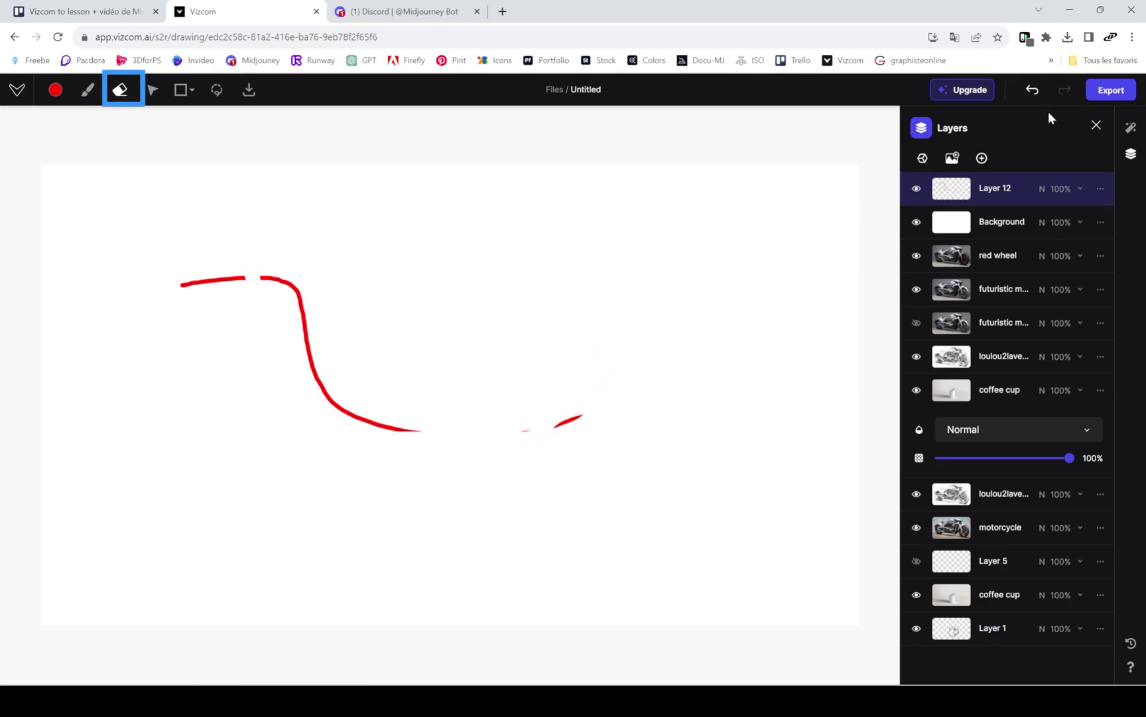
left_click(1032, 90)
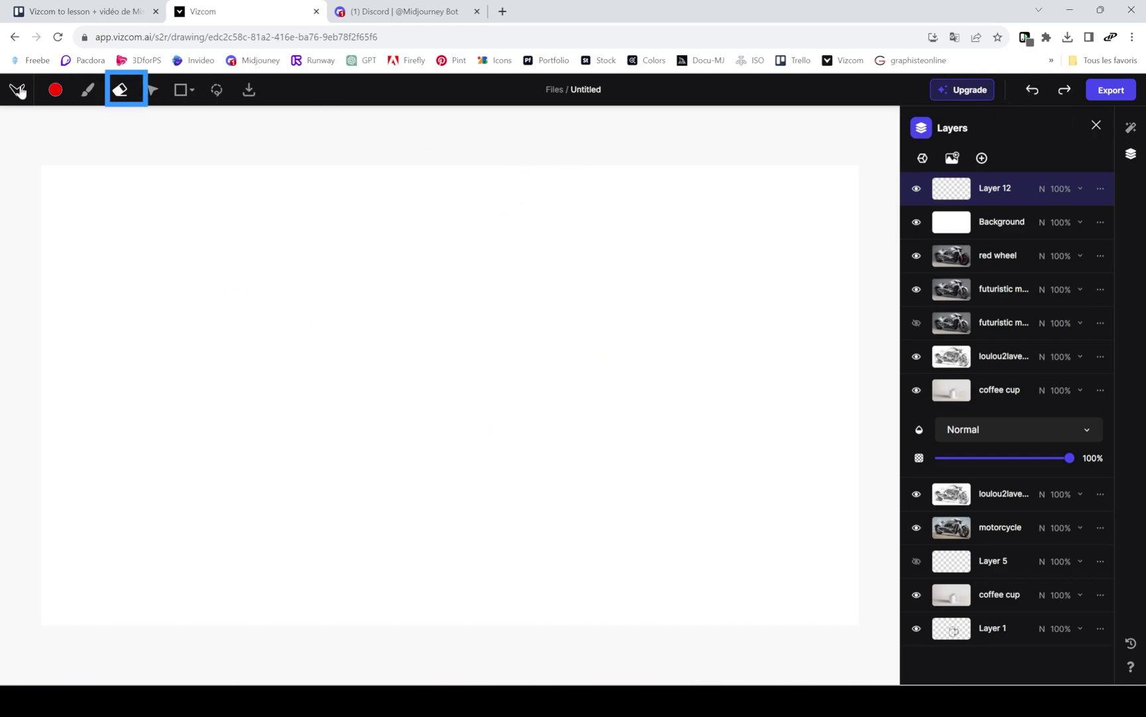
Select the white background layer, then bring up the Box shape settings (500px thickness, 100% opacity).
left_click(152, 93)
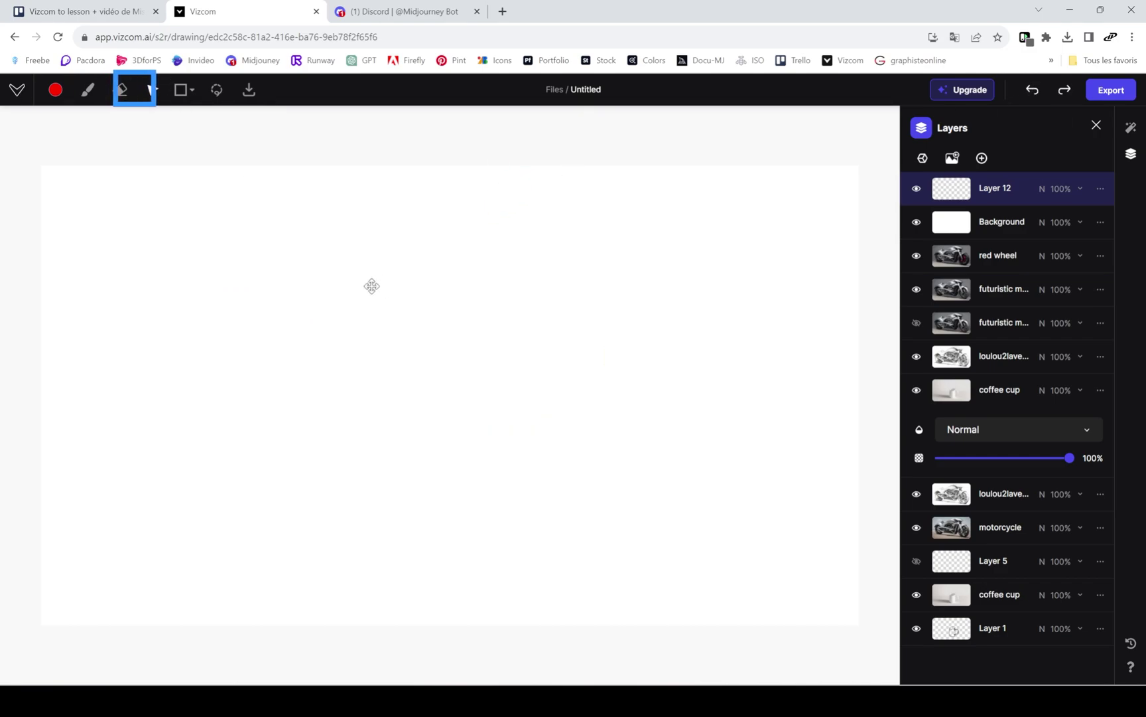
left_click(398, 298)
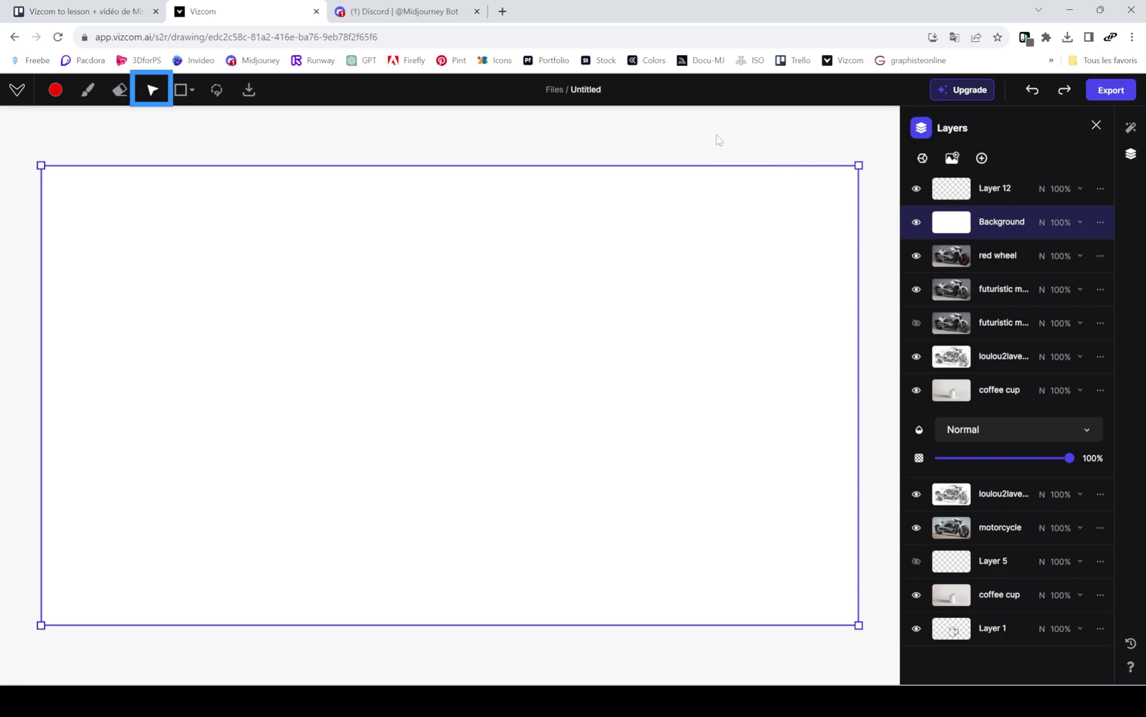
left_click(179, 91)
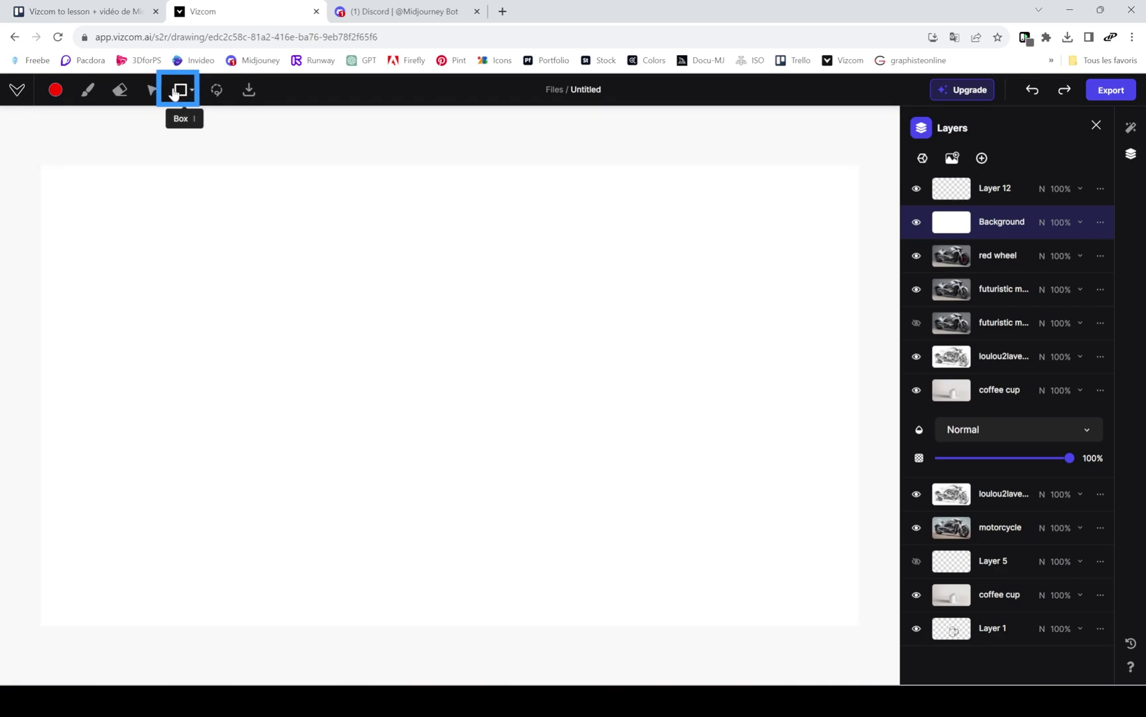
left_click(175, 92)
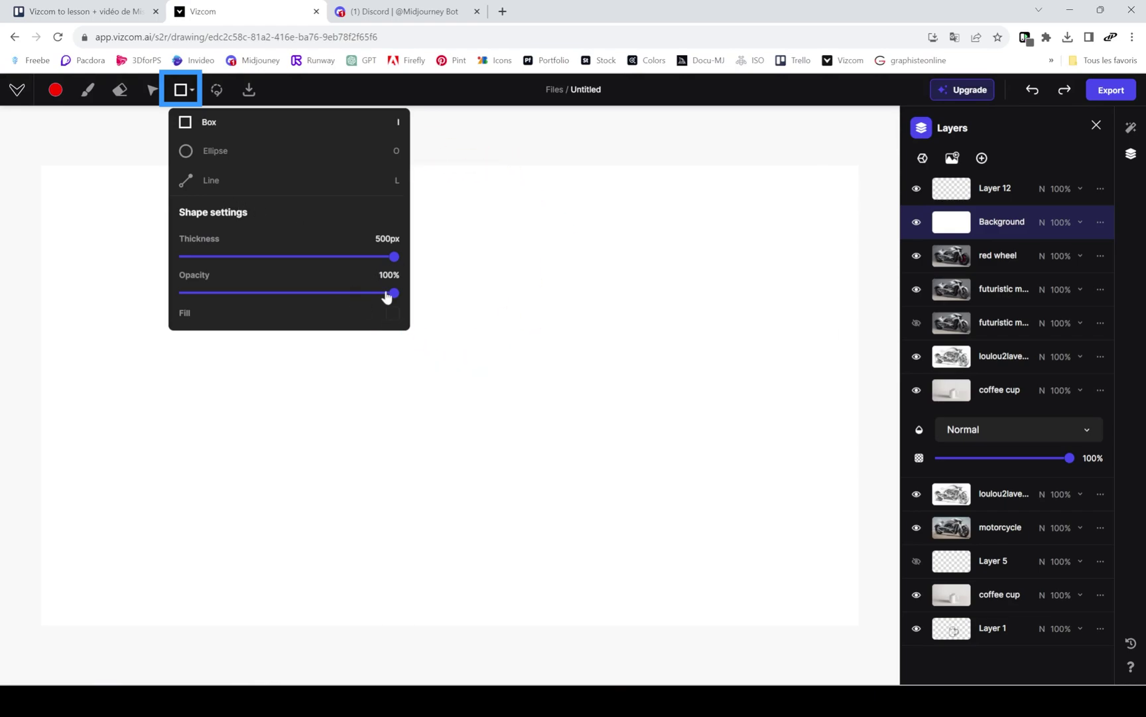
Set shape thickness to 80px and opacity to 47%, and choose Ellipse.
left_click_drag(382, 259, 218, 263)
left_click_drag(381, 295, 282, 299)
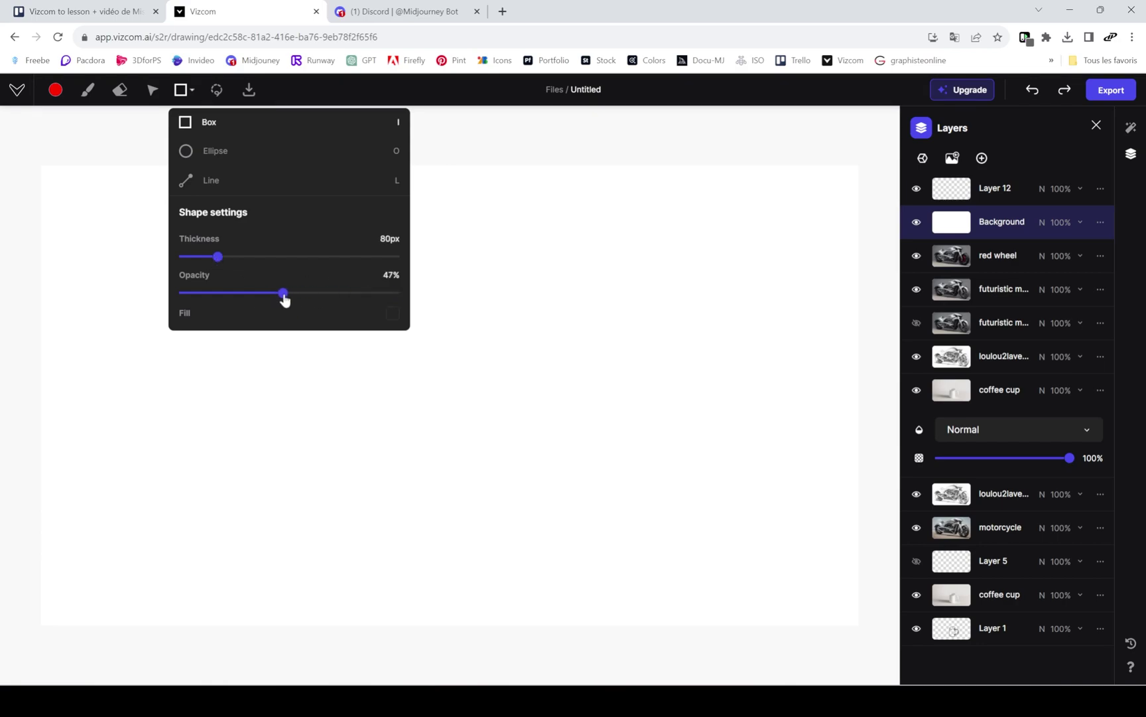
left_click(187, 152)
Draw a filled ellipse and an outlined ellipse as tests, then undo both.
left_click(391, 313)
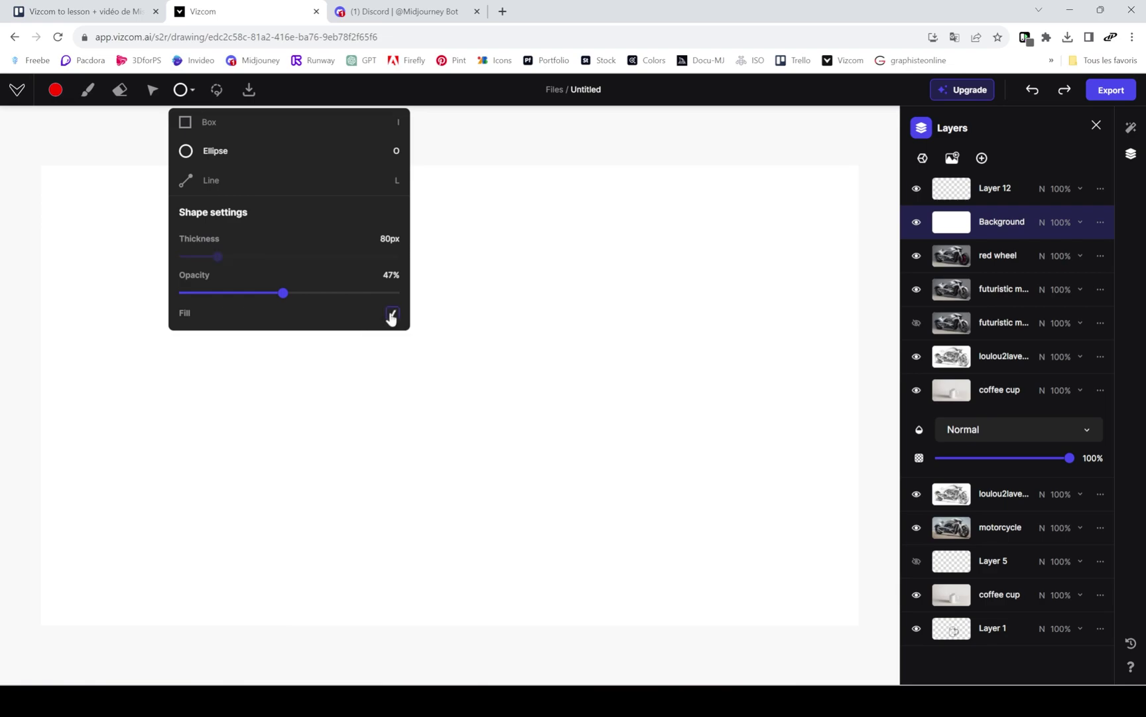
left_click_drag(307, 390, 619, 269)
left_click(188, 96)
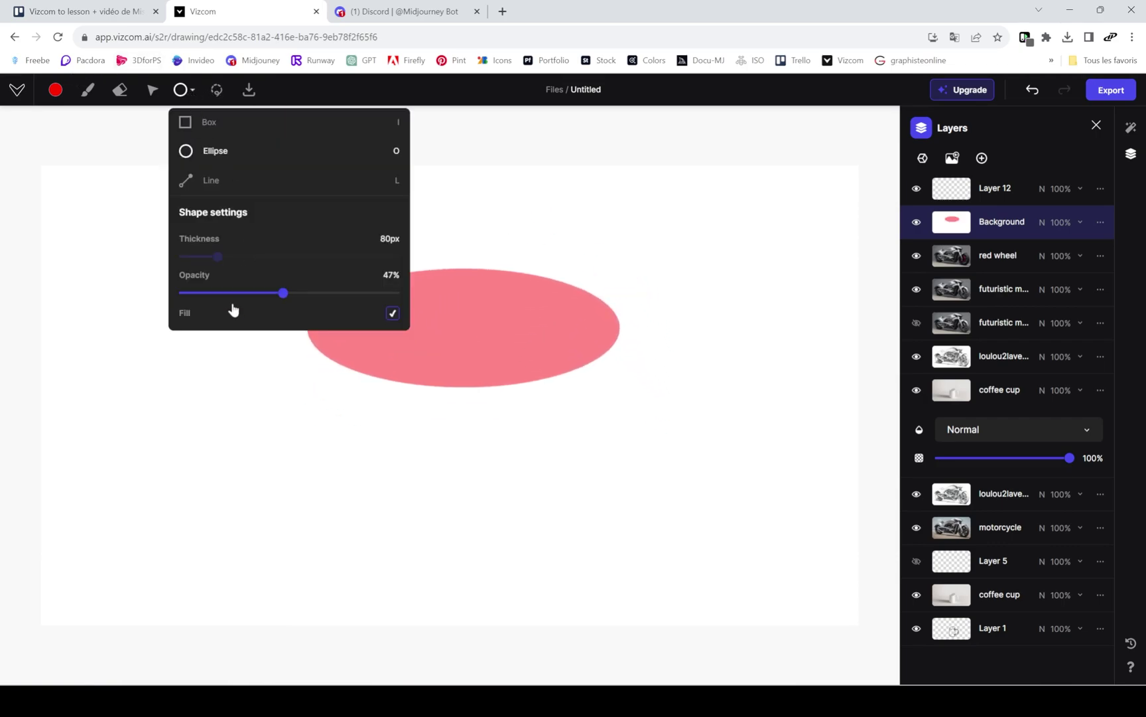
left_click(392, 313)
left_click_drag(208, 387, 550, 545)
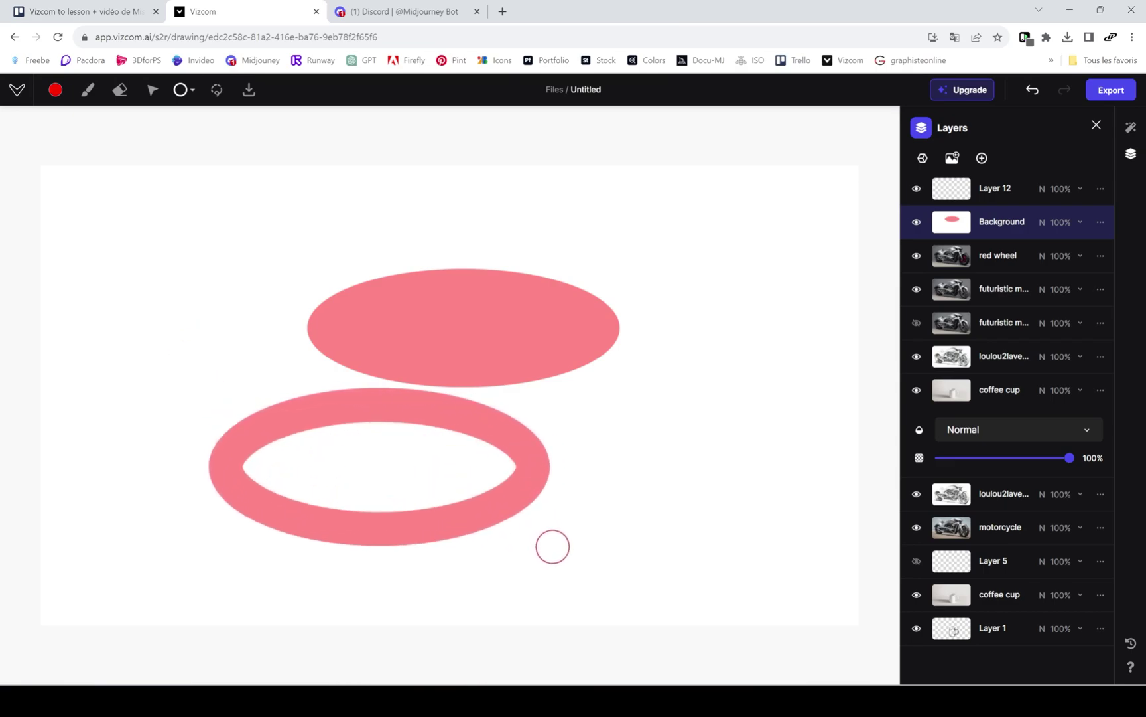
key("ctrl+z")
key("ctrl+z")
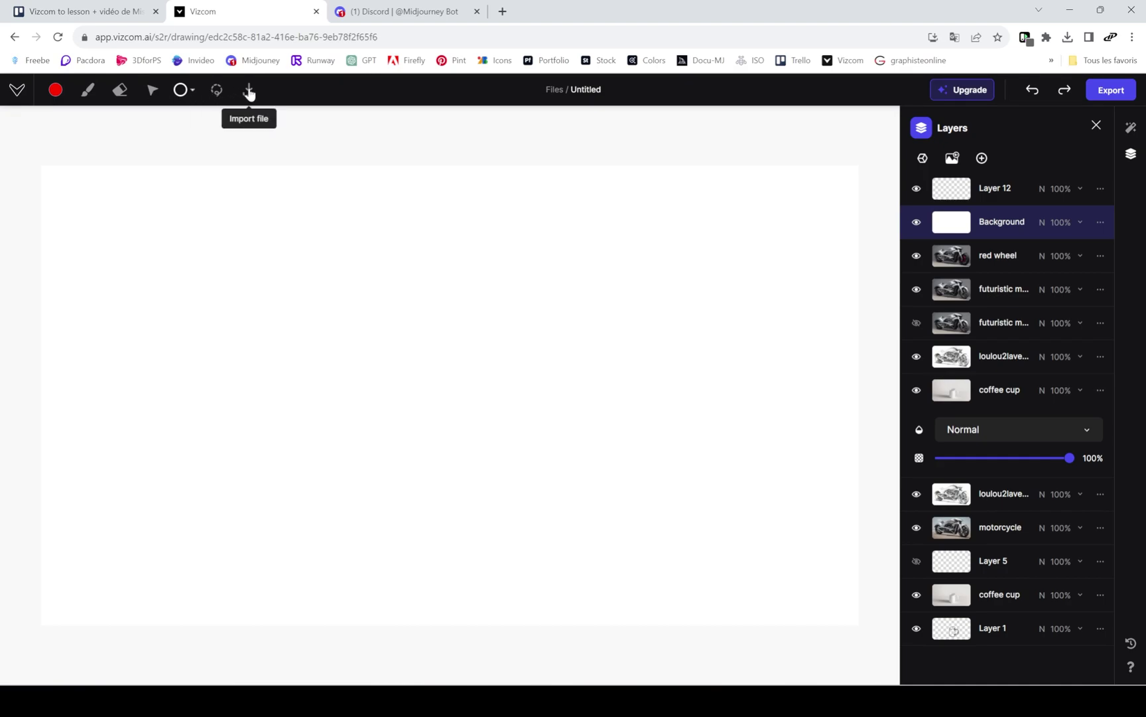
Sketch a red eyeglasses outline with the brush, undoing one bad stroke.
left_click(87, 90)
mouse_move(369, 381)
left_mouse_down()
mouse_move(459, 383)
mouse_move(455, 410)
mouse_move(437, 418)
mouse_move(376, 410)
mouse_move(368, 381)
mouse_move(499, 355)
left_mouse_up()
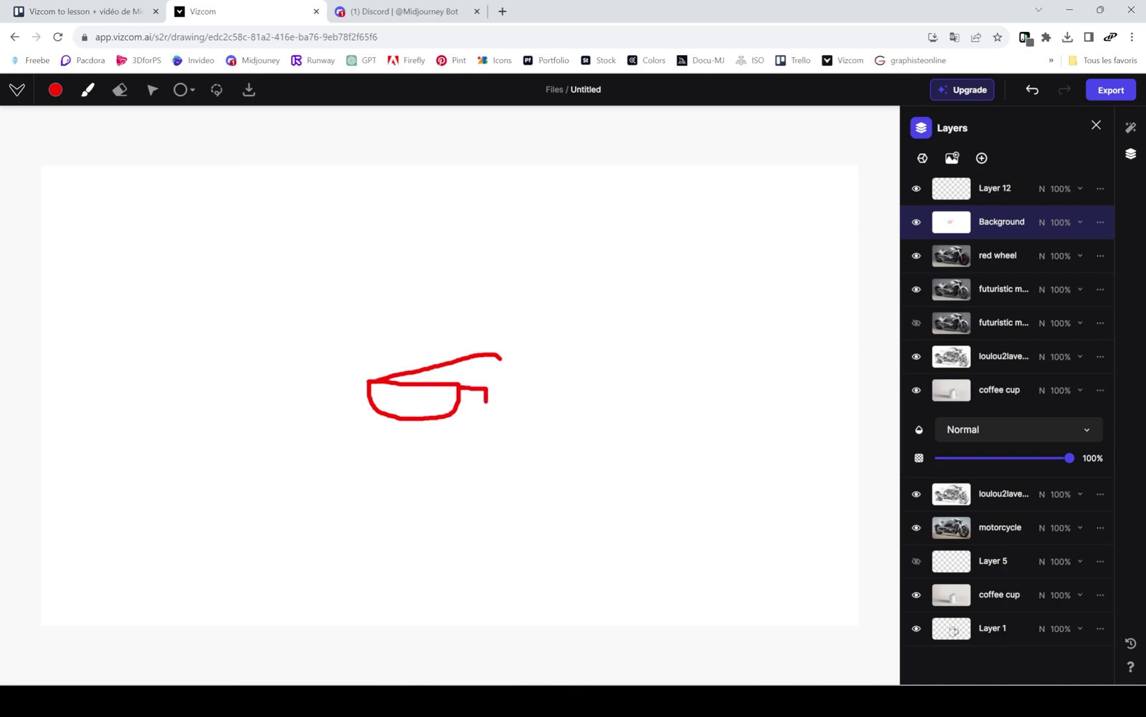
mouse_move(510, 410)
left_mouse_down()
mouse_move(569, 412)
mouse_move(575, 392)
mouse_move(488, 379)
left_mouse_up()
key("ctrl+z")
key("ctrl+z")
mouse_move(489, 386)
left_mouse_down()
mouse_move(585, 387)
mouse_move(564, 423)
mouse_move(522, 425)
left_mouse_up()
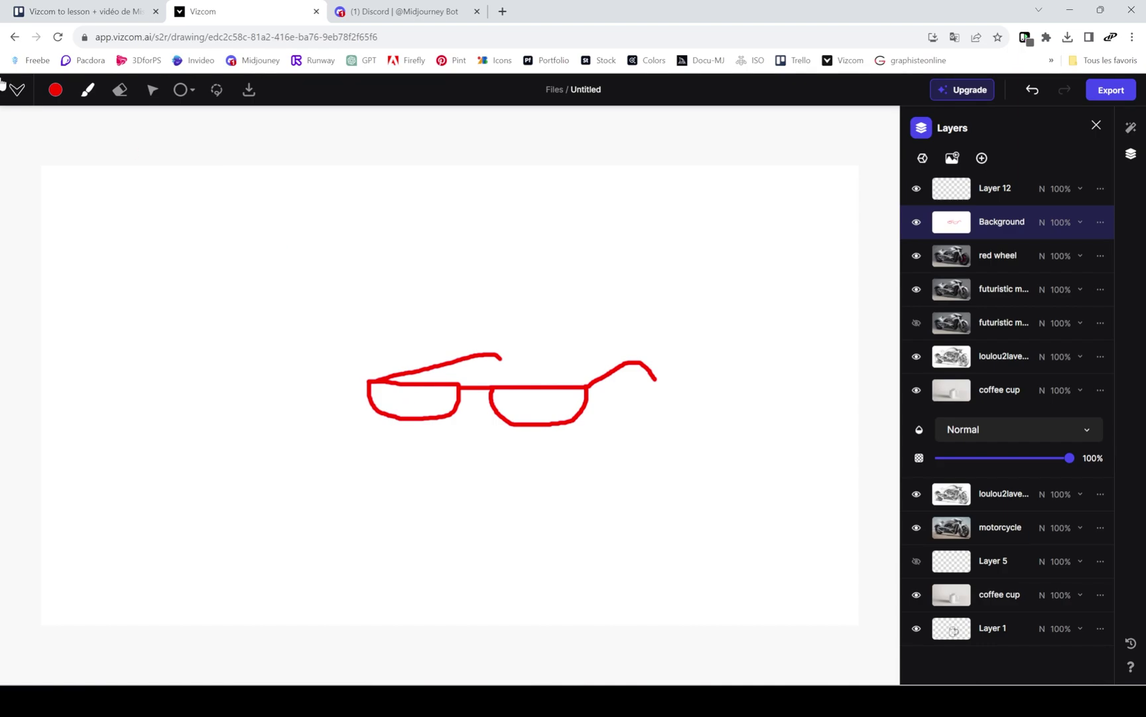
left_click(56, 91)
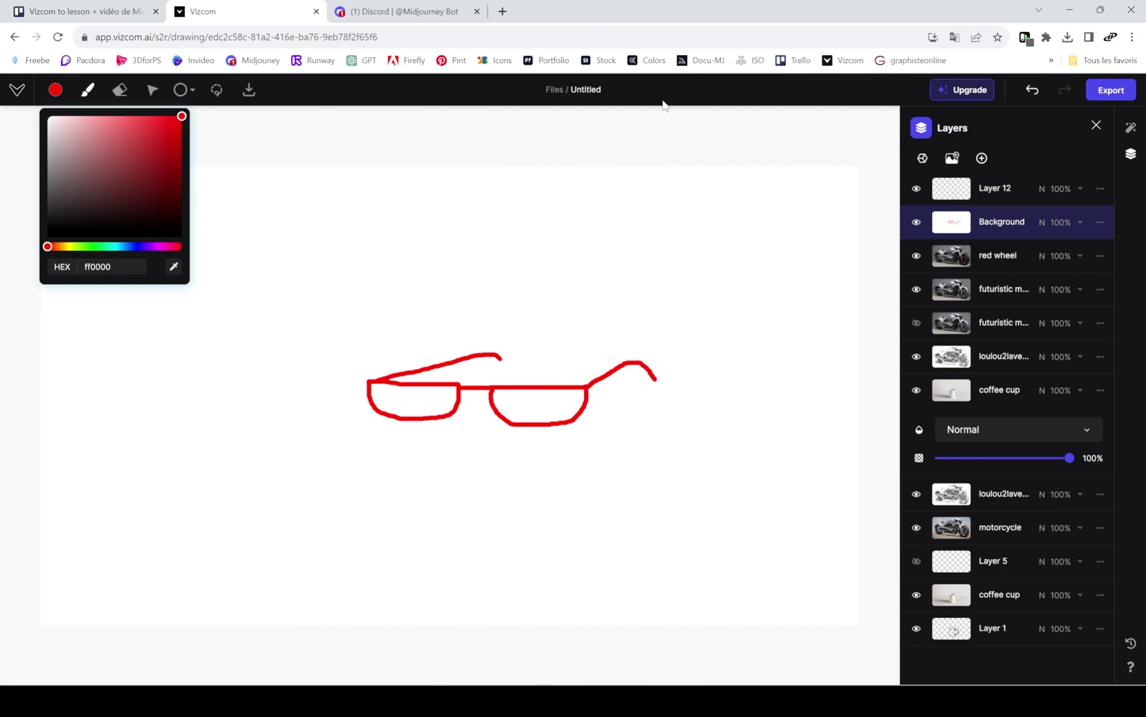
Change the prompt to 'glasses' at 30% drawing influence, render the sketch, then discard the result.
left_click(1139, 138)
type("glasses")
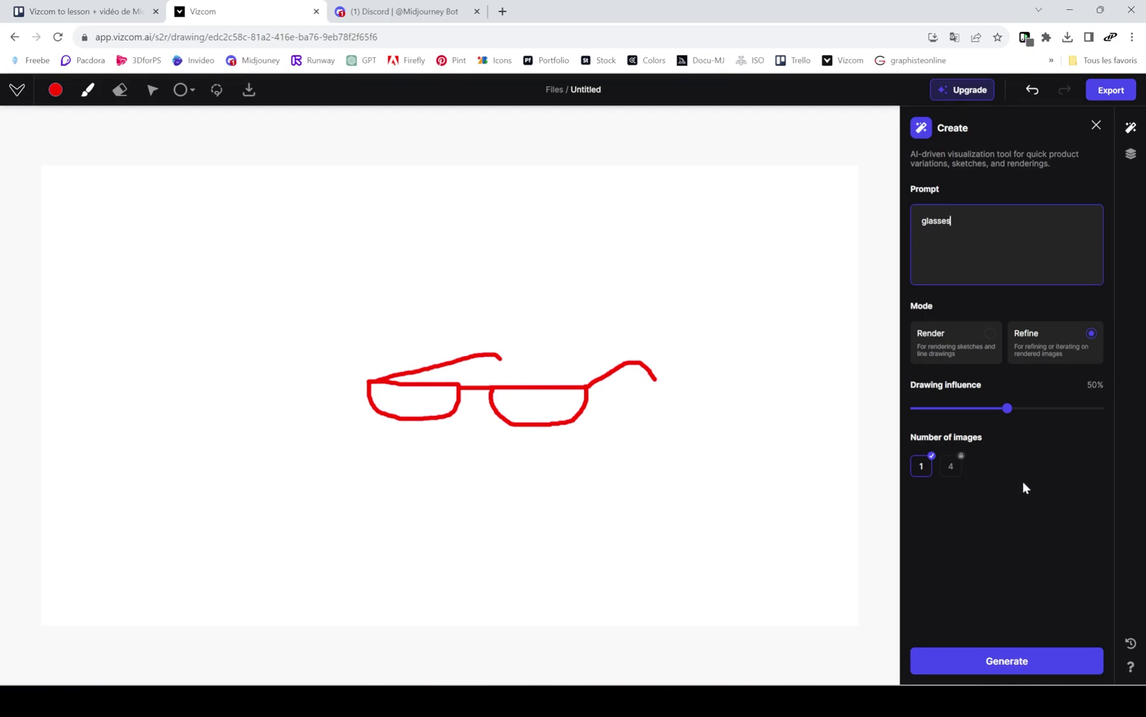
left_click_drag(1007, 408, 972, 412)
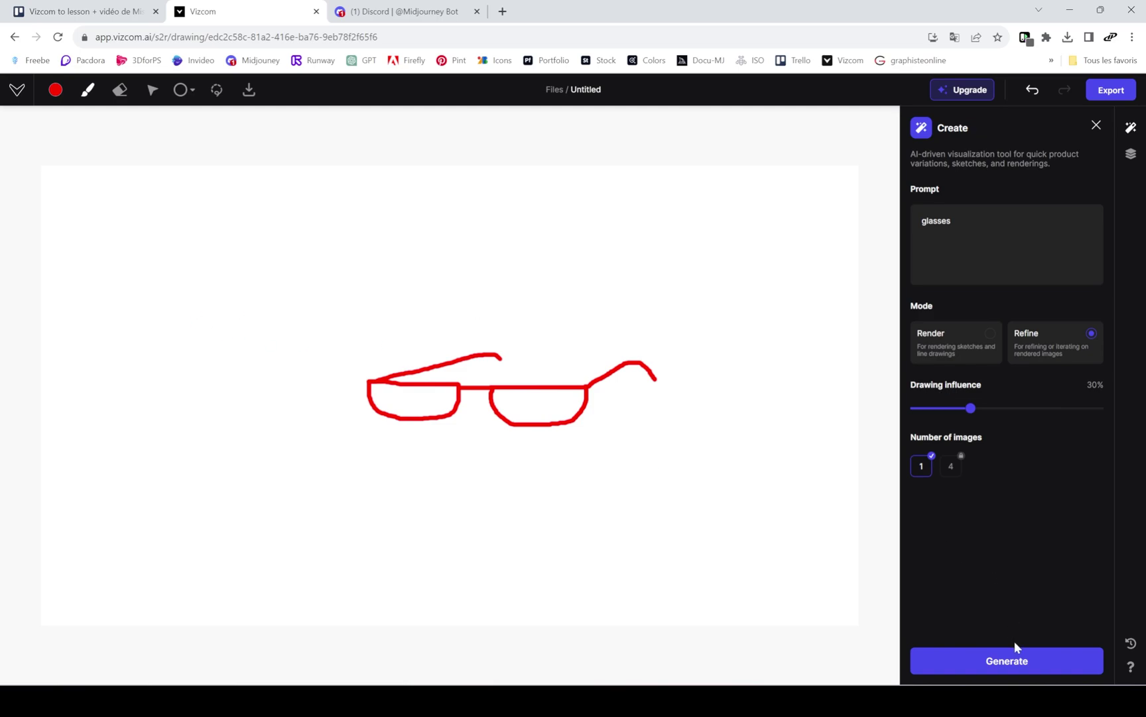
left_click(1019, 663)
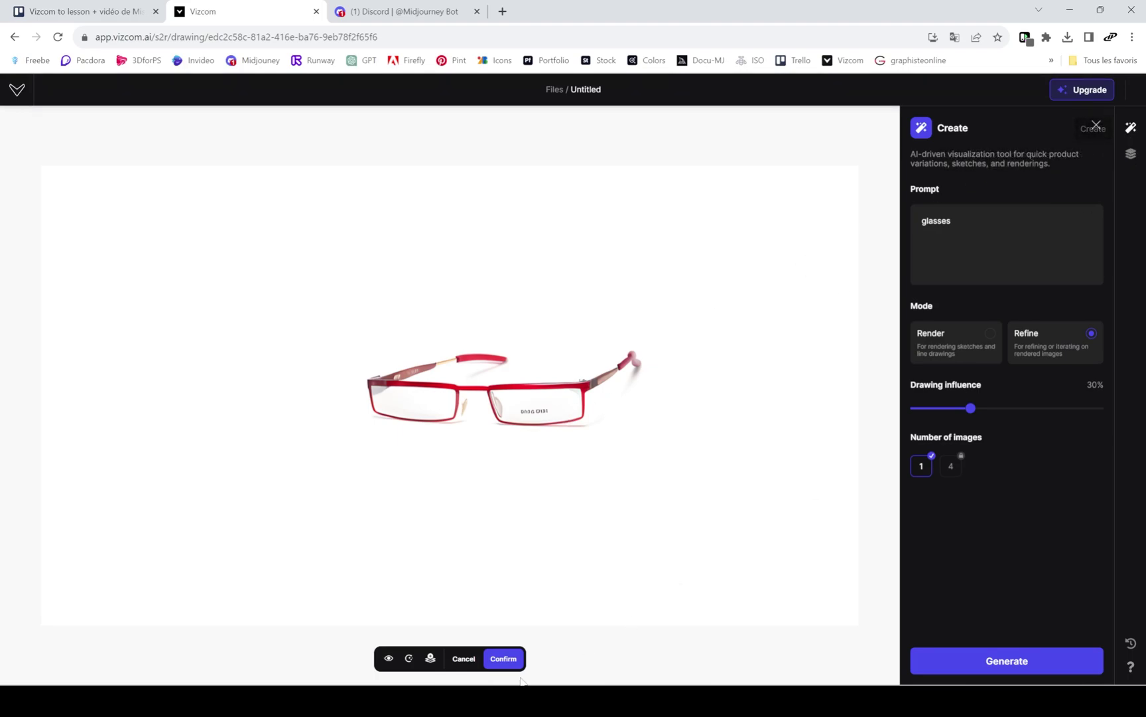
left_click(462, 659)
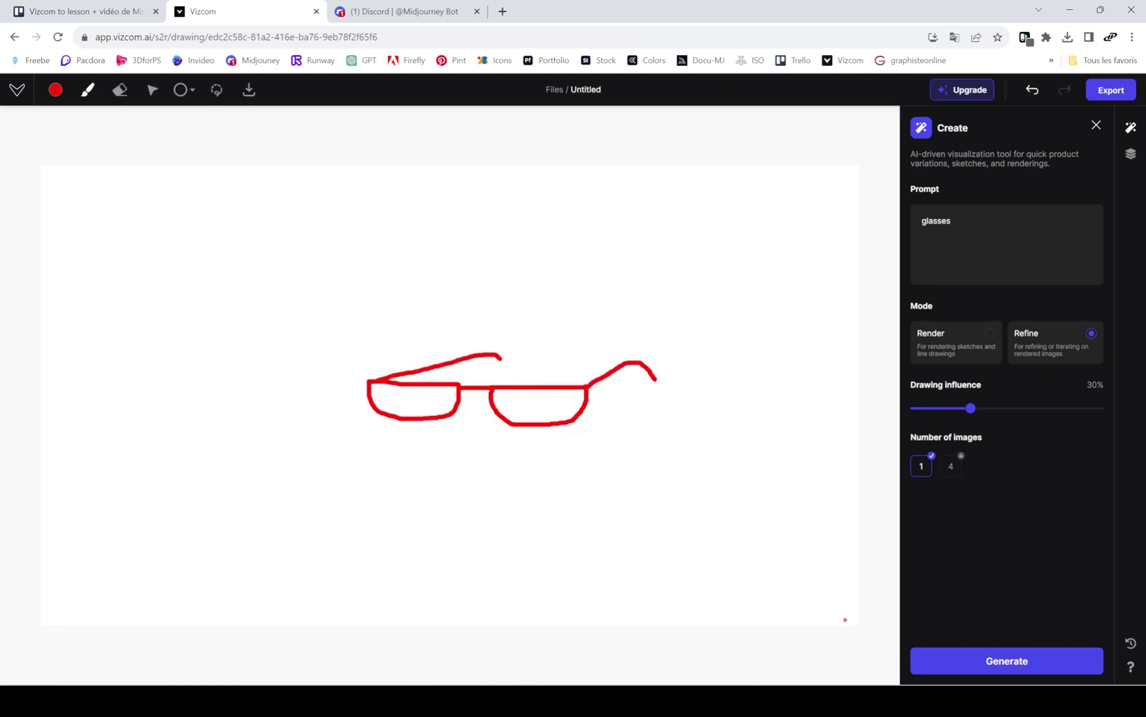
Re-render the glasses sketch at 60%, then 0% drawing influence, producing rose-gold round glasses.
left_click_drag(971, 409, 1025, 412)
left_click(1020, 656)
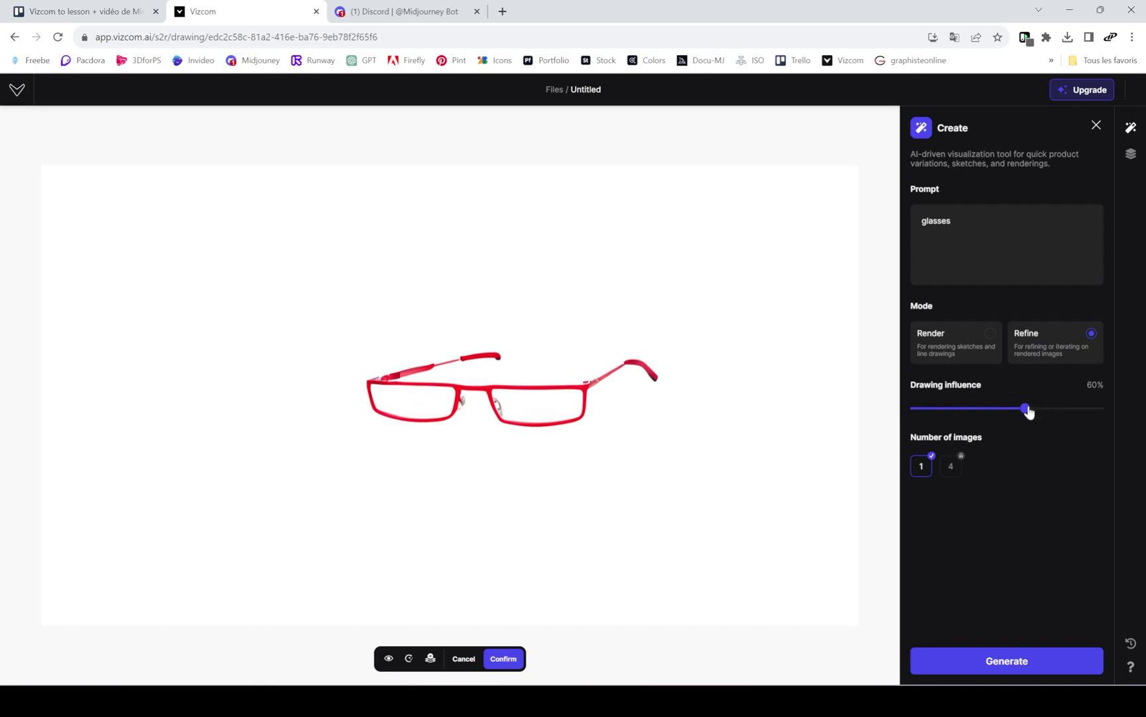
left_click_drag(1027, 412, 891, 416)
key("Escape")
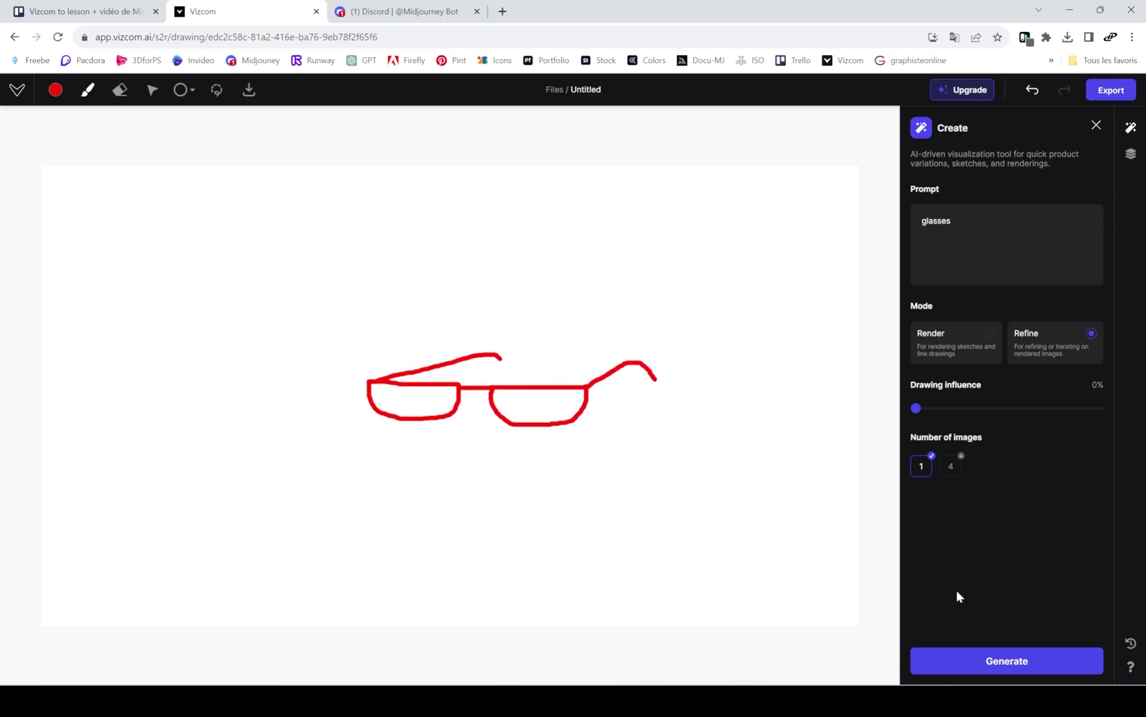
left_click(978, 655)
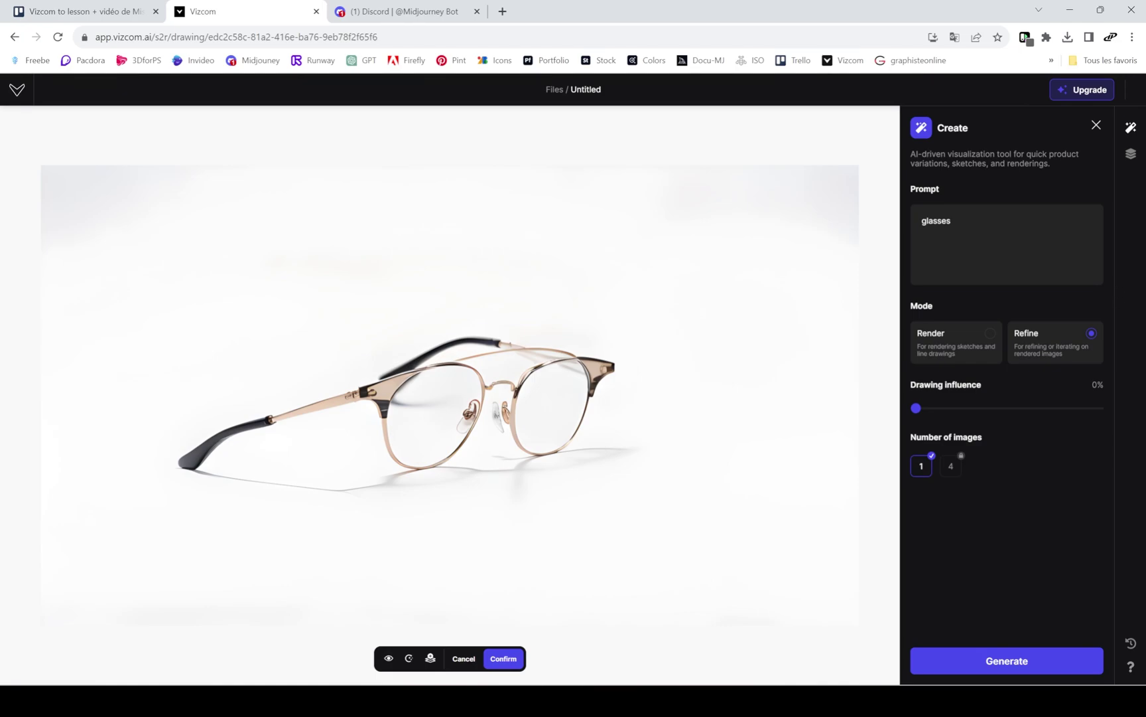
In the Midjourney Bot chat, scroll to the gladiator grid and upscale variation U1.
left_click(398, 11)
scroll(446, 462, "up", 5)
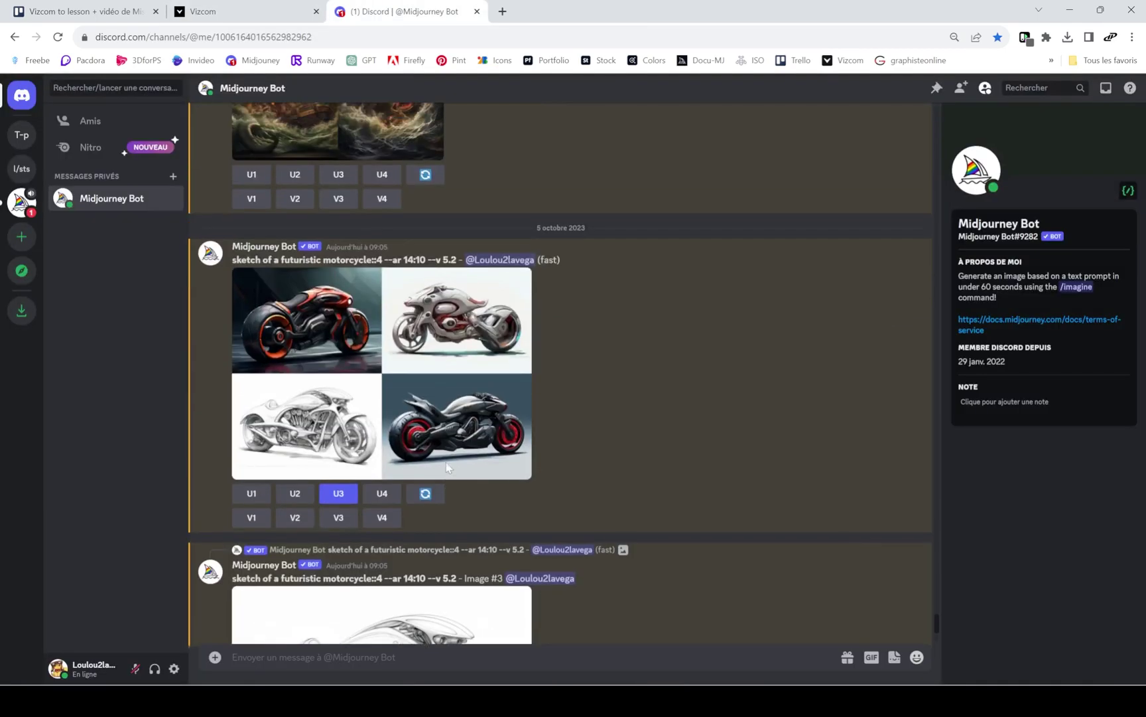
scroll(443, 380, "up", 20)
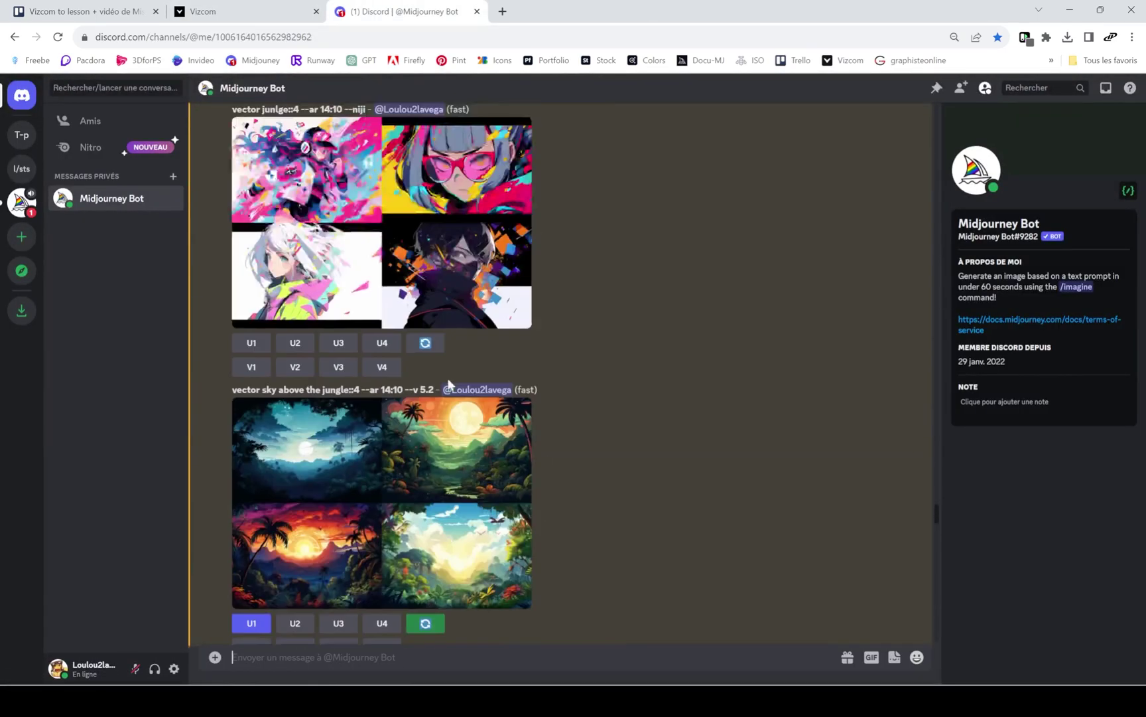
scroll(448, 384, "up", 5)
scroll(565, 259, "down", 3)
left_click(251, 403)
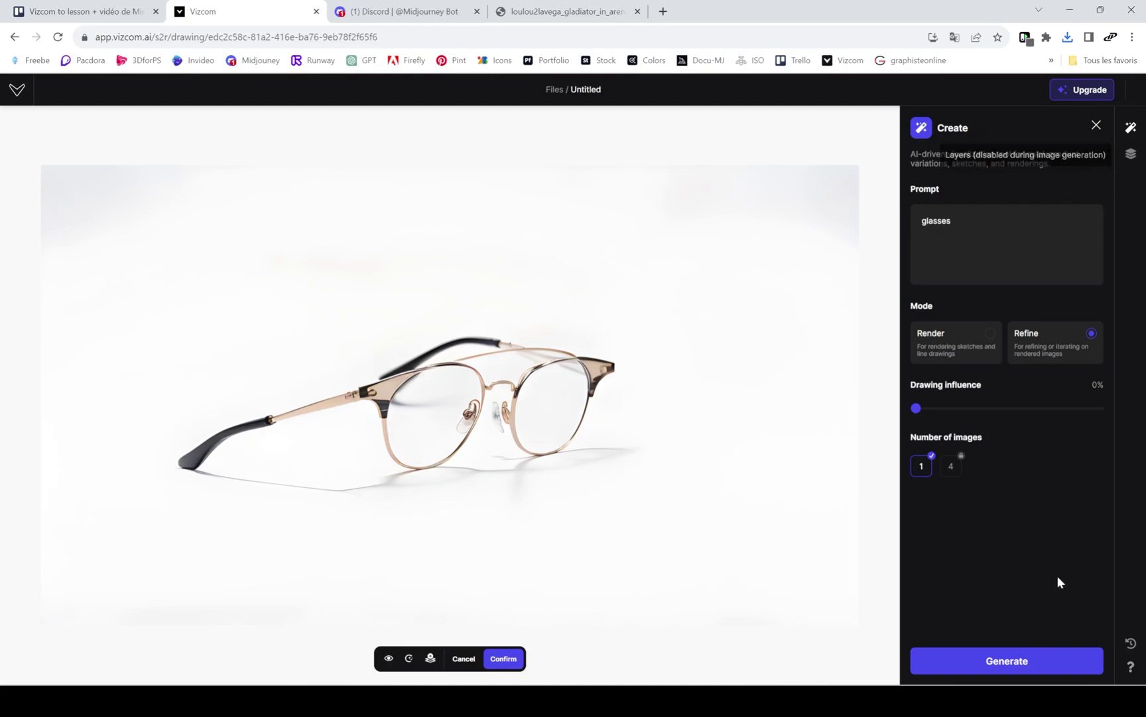
Discard the gold glasses render and import the gladiator image as the top layer.
left_click(458, 666)
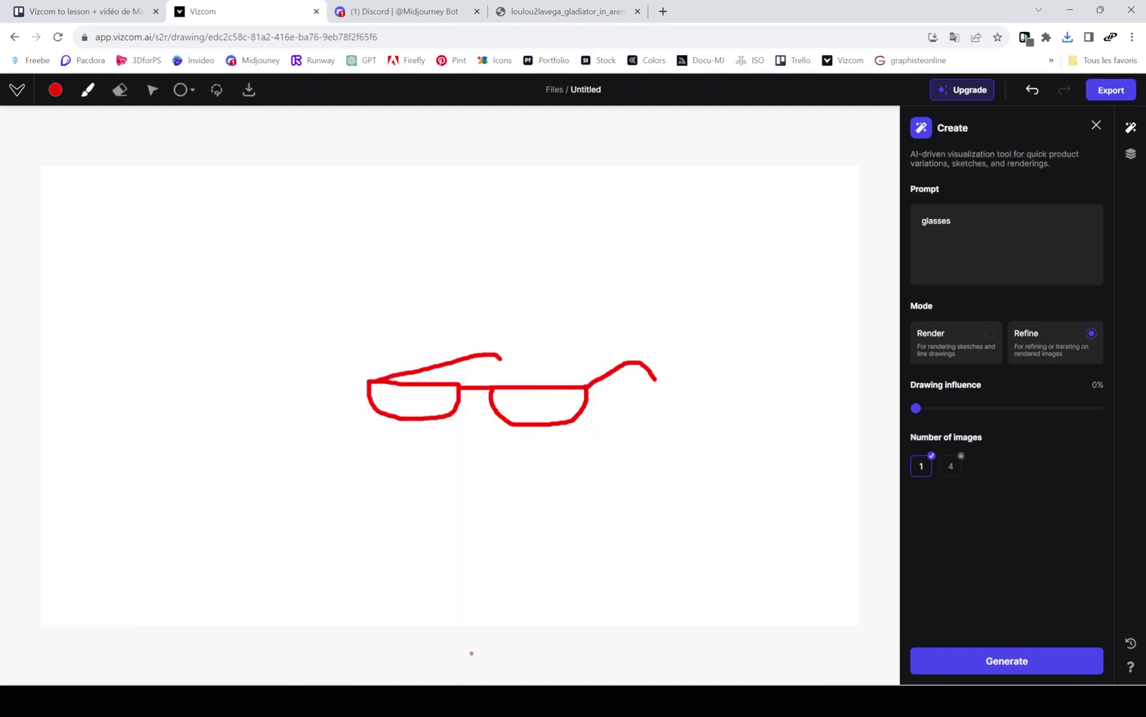
left_click(1133, 155)
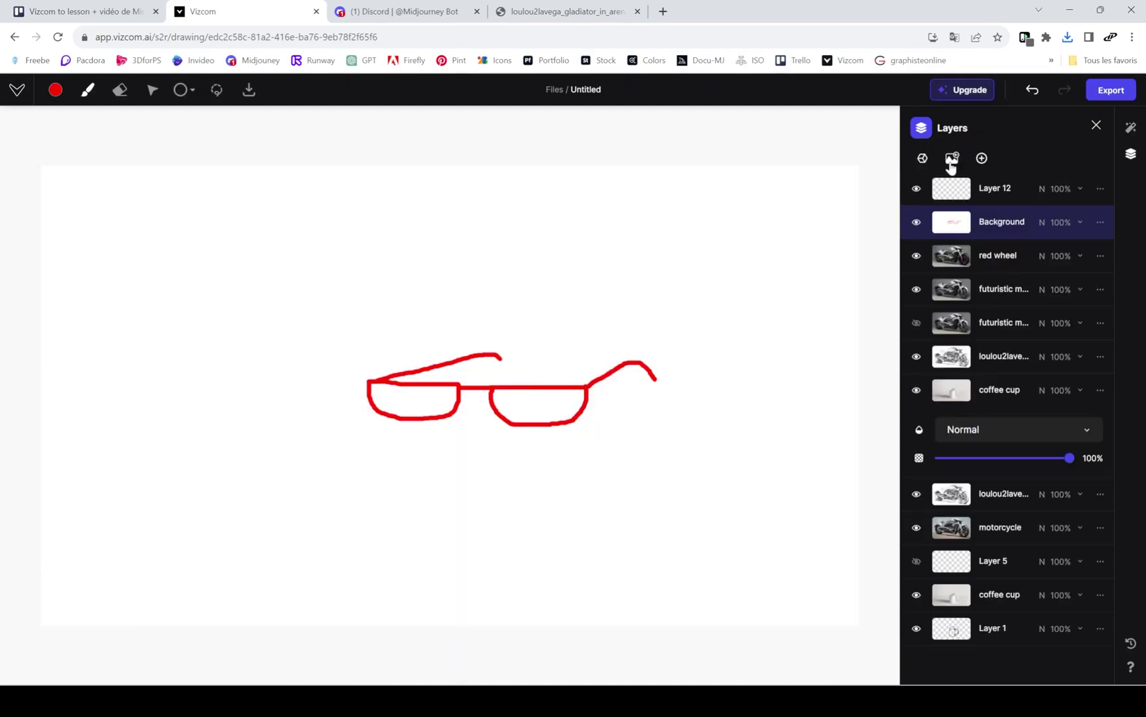
left_click(952, 157)
double_click(298, 264)
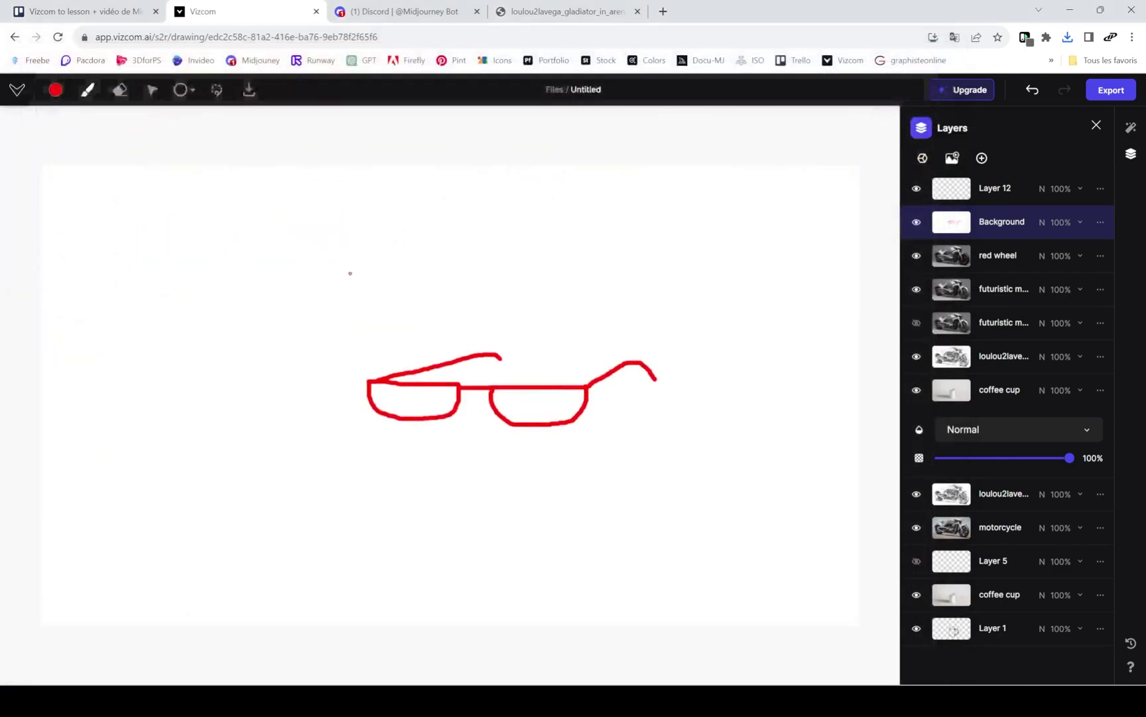
left_click_drag(1005, 213, 1011, 178)
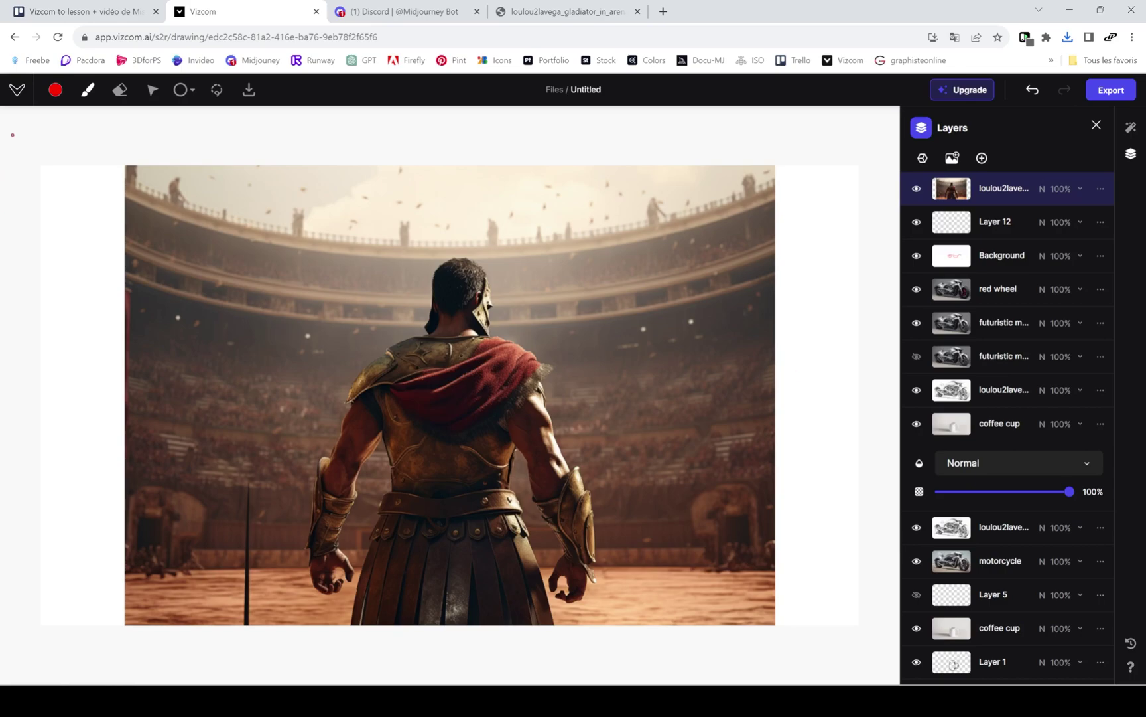
Try enlarging and shifting the gladiator image, then undo to keep its original size.
left_click(152, 90)
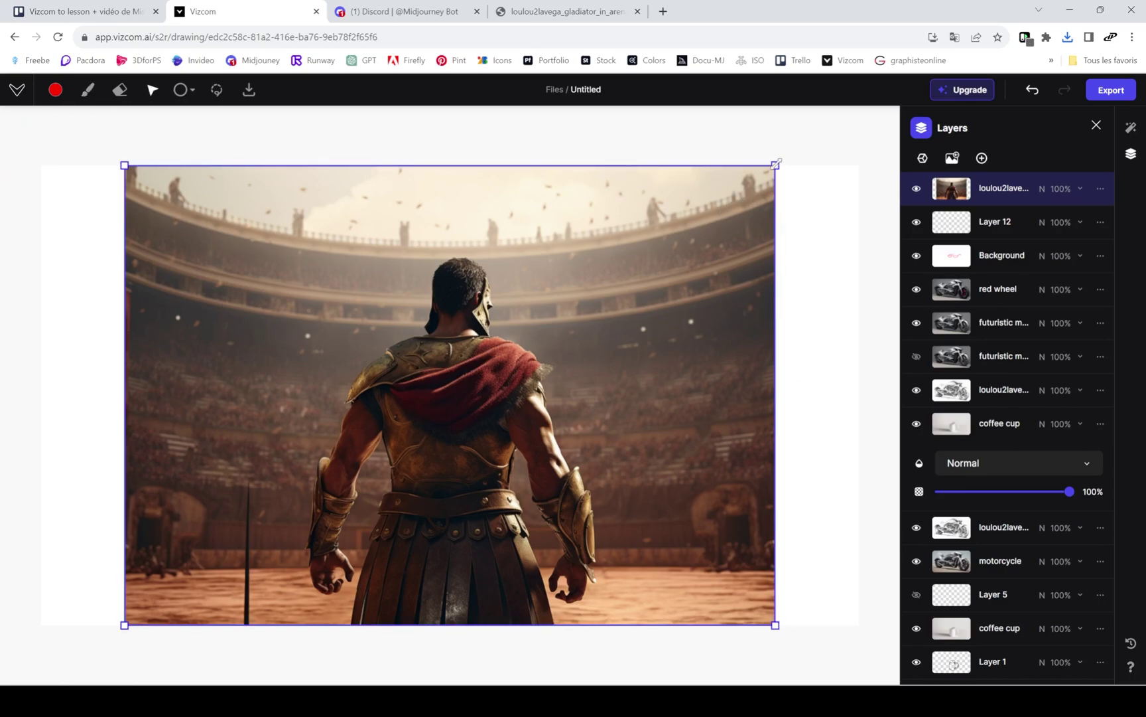
left_click_drag(776, 162, 904, 104)
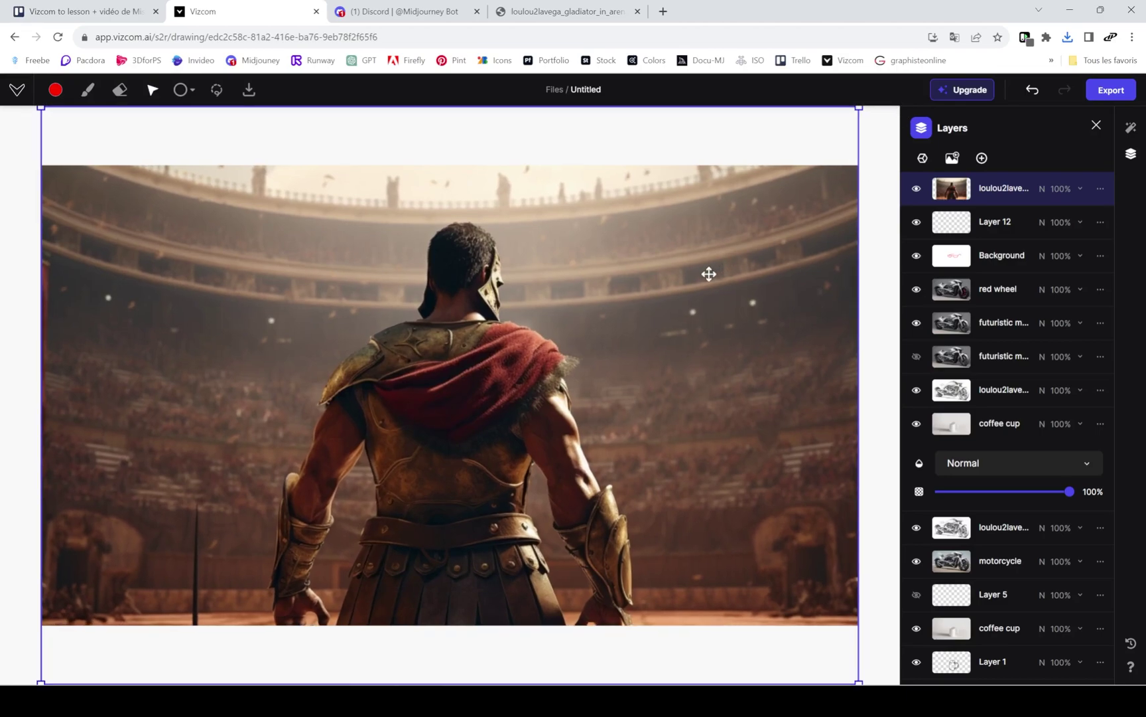
left_click_drag(688, 282, 693, 258)
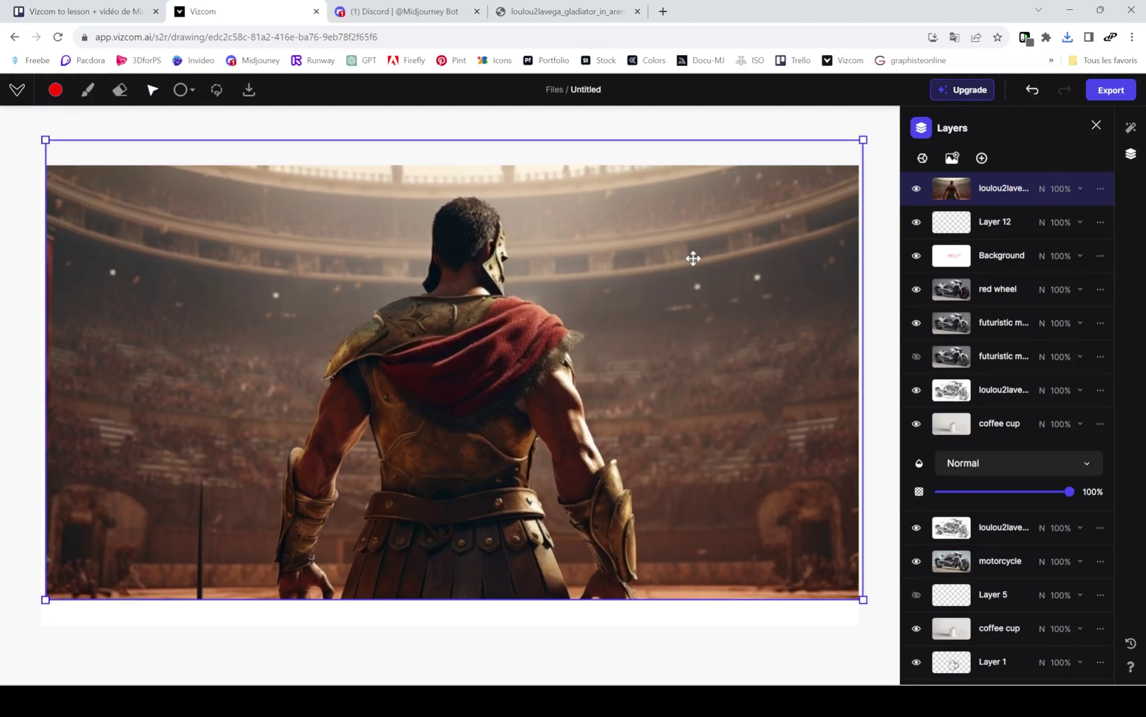
key("ctrl+z")
key("ctrl+z")
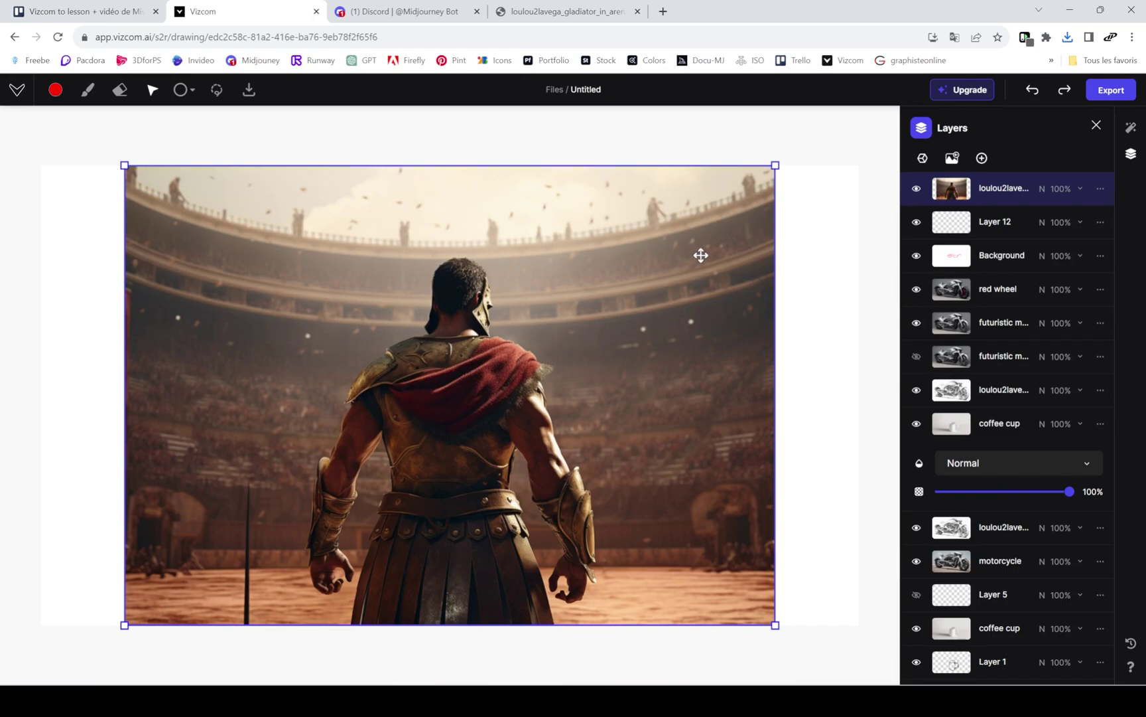
Paint an inpainting mask over the area beside and below the gladiator's right hand.
left_click(217, 89)
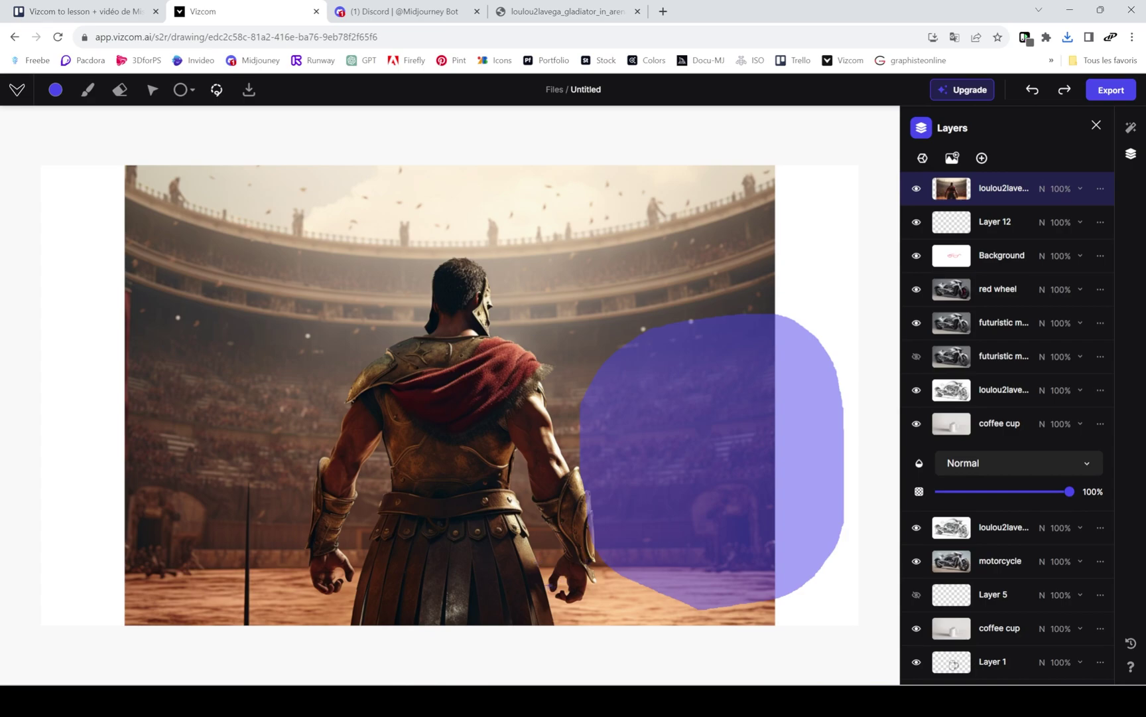
mouse_move(548, 582)
left_mouse_down()
mouse_move(627, 537)
mouse_move(666, 492)
left_mouse_up()
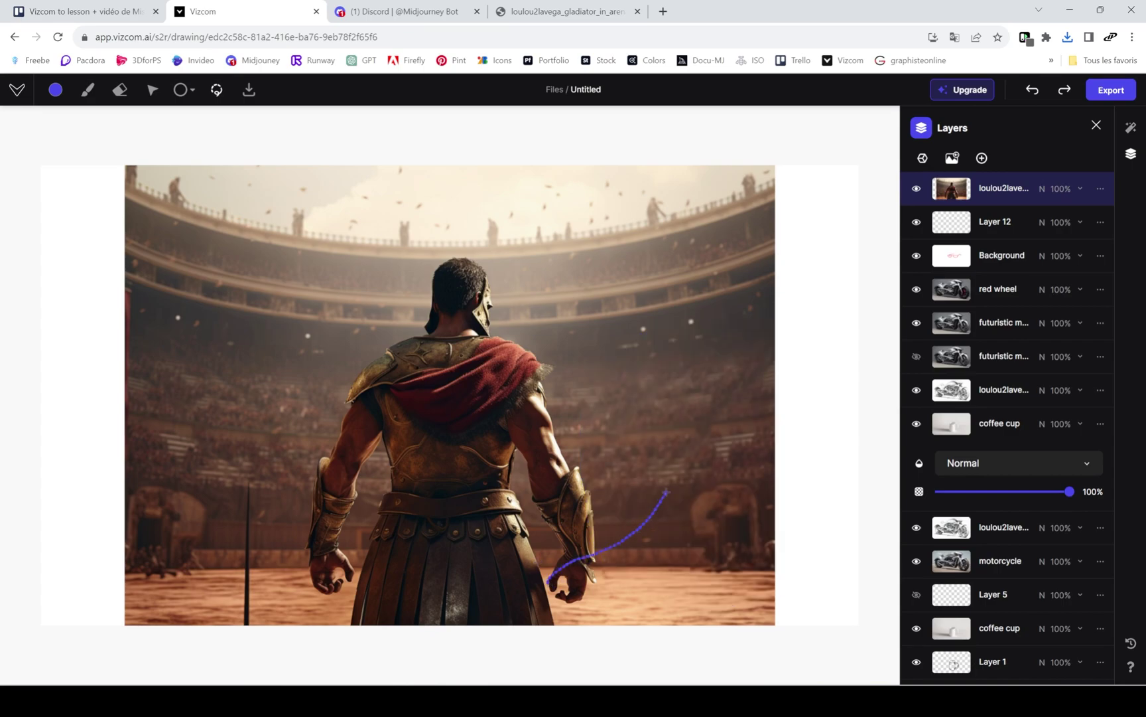
mouse_move(707, 455)
left_mouse_down()
mouse_move(711, 497)
mouse_move(621, 600)
mouse_move(561, 619)
mouse_move(516, 591)
mouse_move(552, 574)
left_mouse_up()
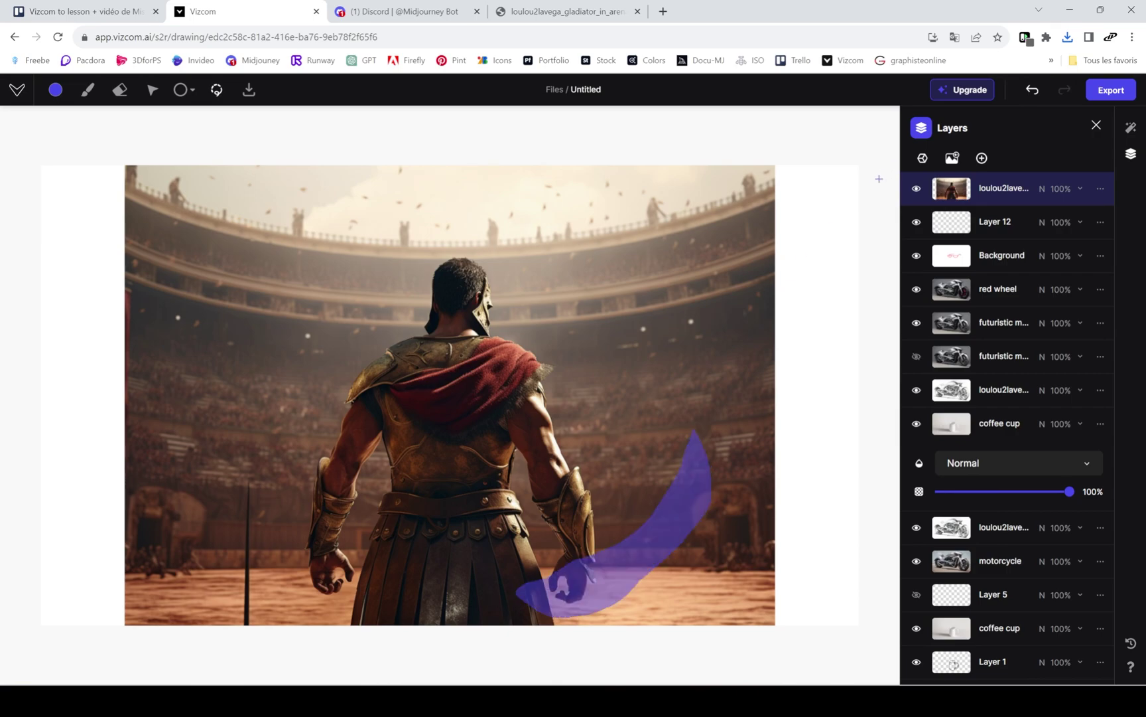
Generate a sword in the masked area from the prompt 'sword' at 25% influence.
left_click(1130, 127)
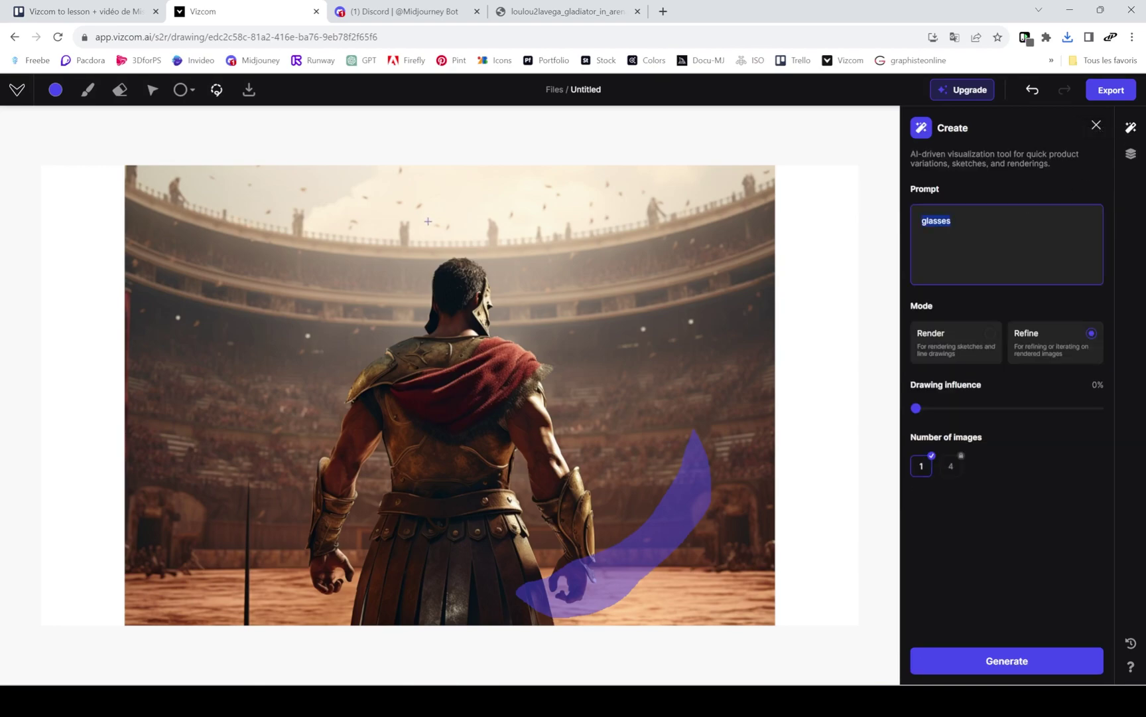
type("sword")
mouse_move(917, 408)
left_mouse_down()
mouse_move(974, 415)
mouse_move(965, 415)
left_mouse_up()
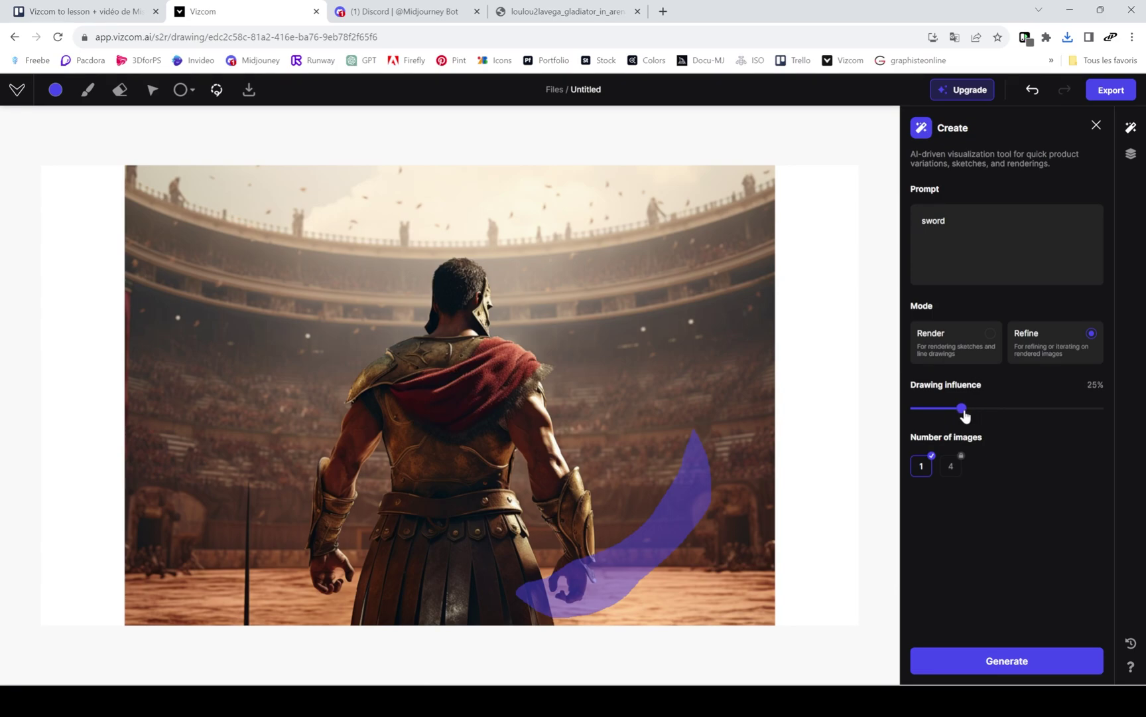
left_click(1031, 659)
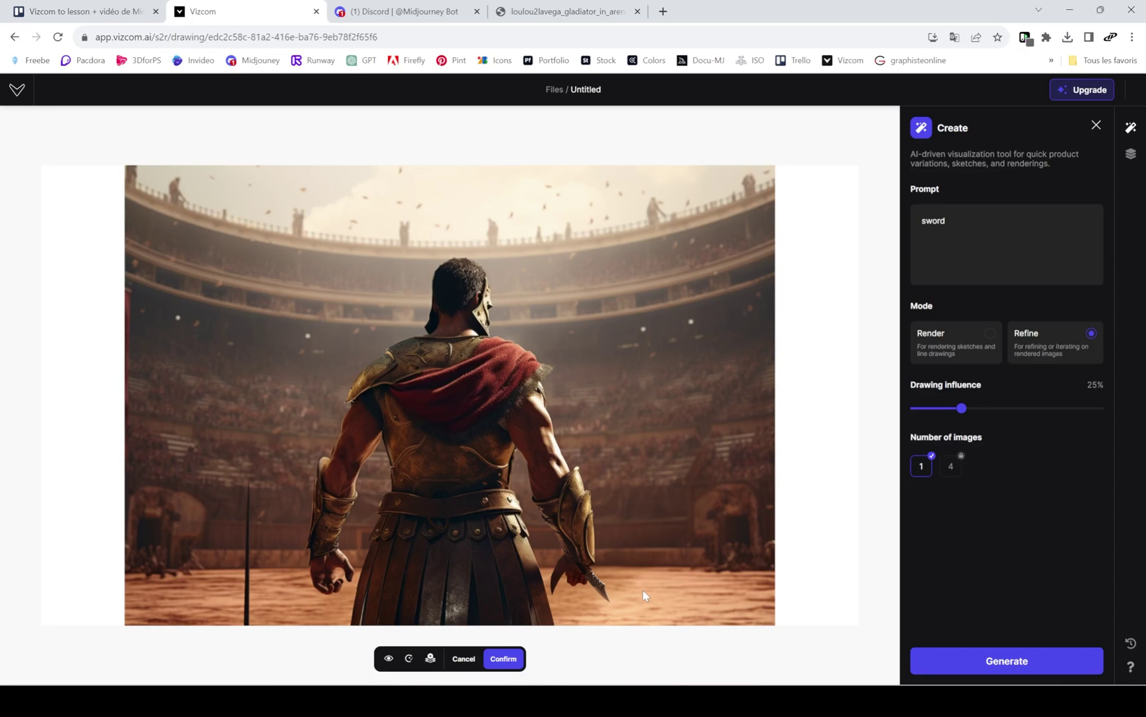
Close the generation settings and hide the red wheel and first futuristic motorcycle layers.
left_click(1095, 126)
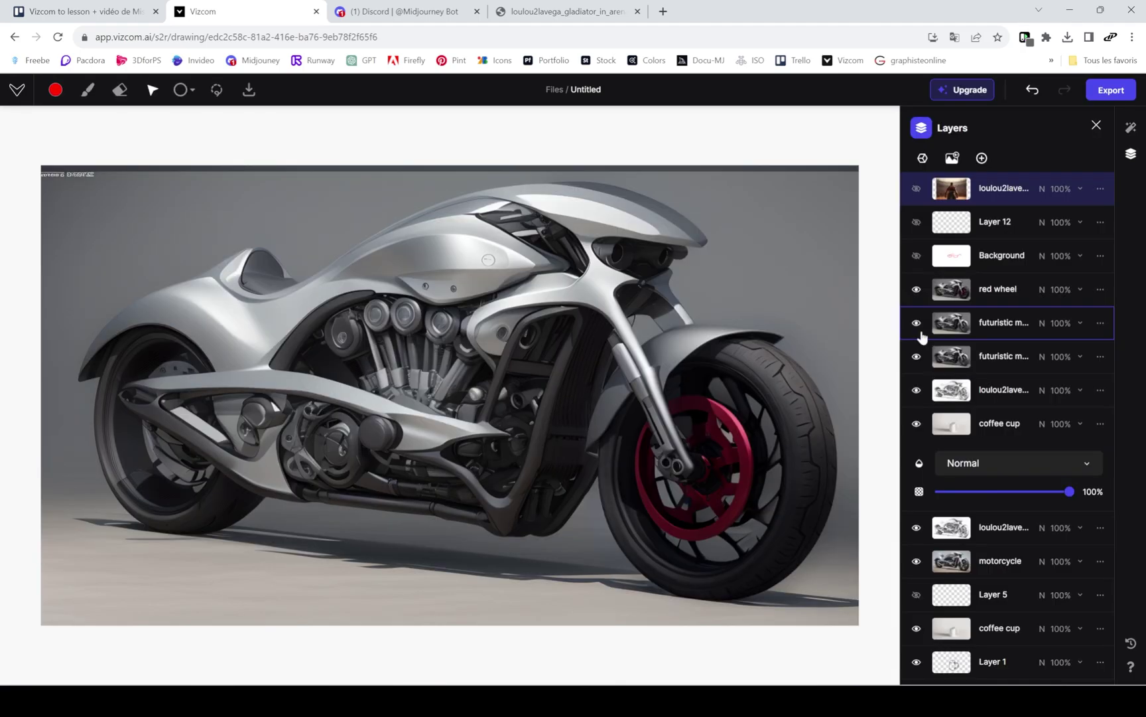
left_click(916, 291)
left_click(915, 324)
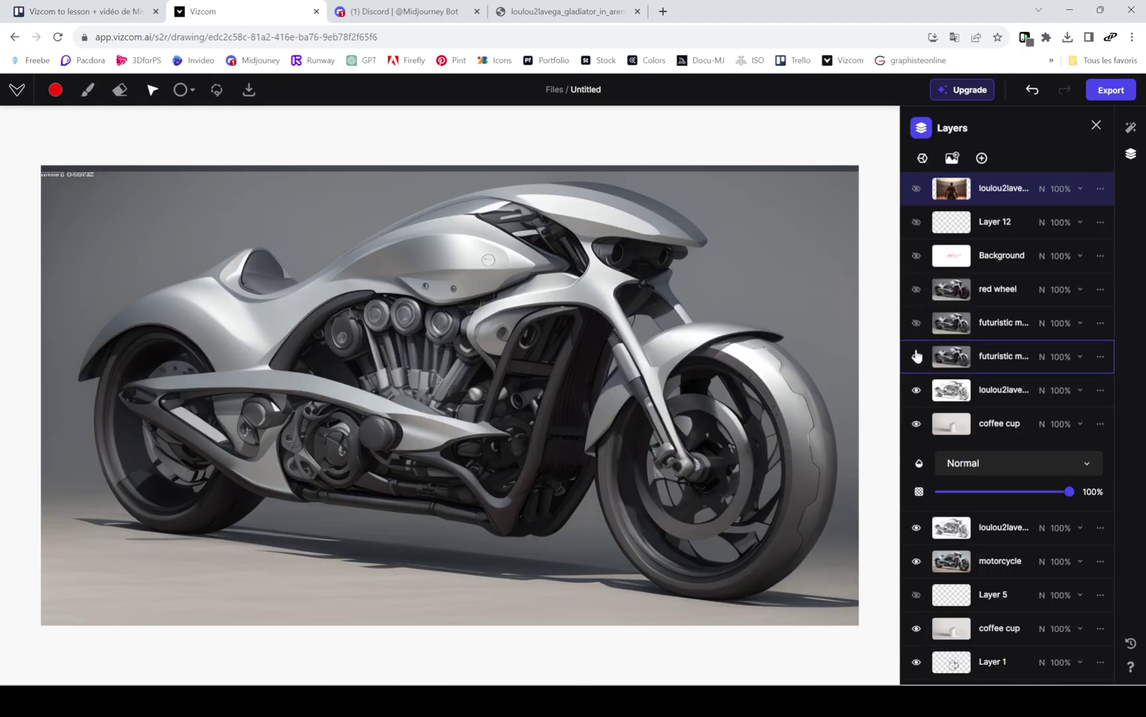
Toggle the motorcycle render repeatedly to compare it with its pencil sketch, leaving the render visible.
left_click(917, 357)
left_click(916, 357)
left_click(916, 356)
left_click(916, 356)
left_click(916, 356)
left_click(916, 357)
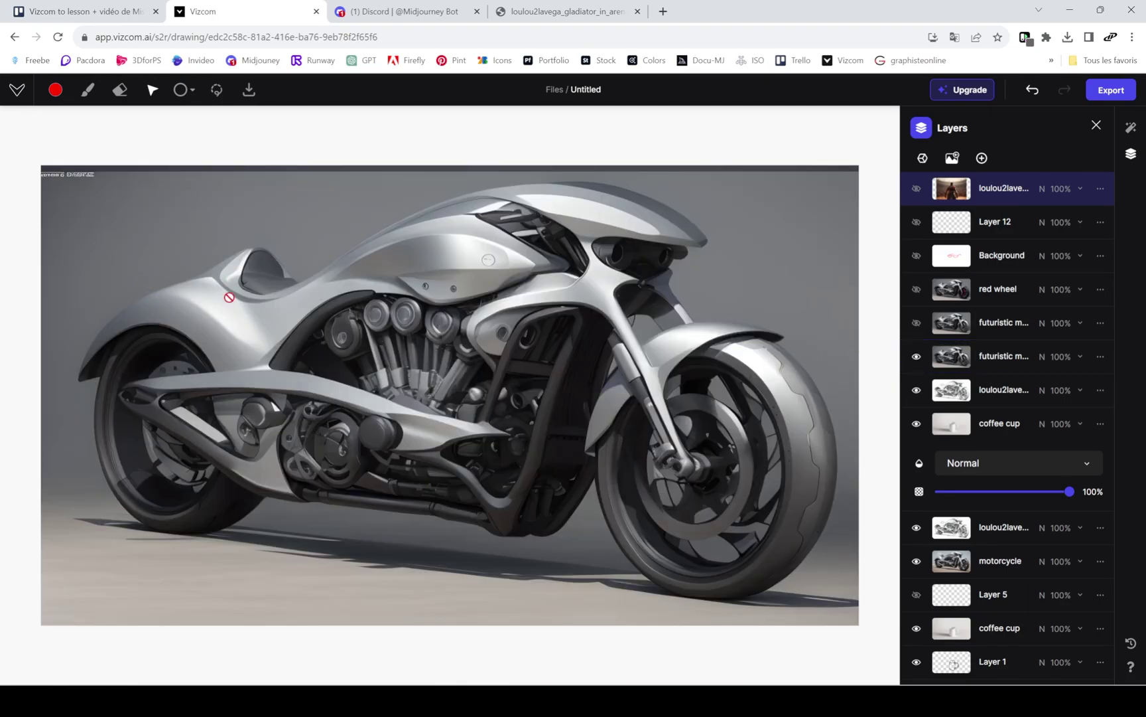